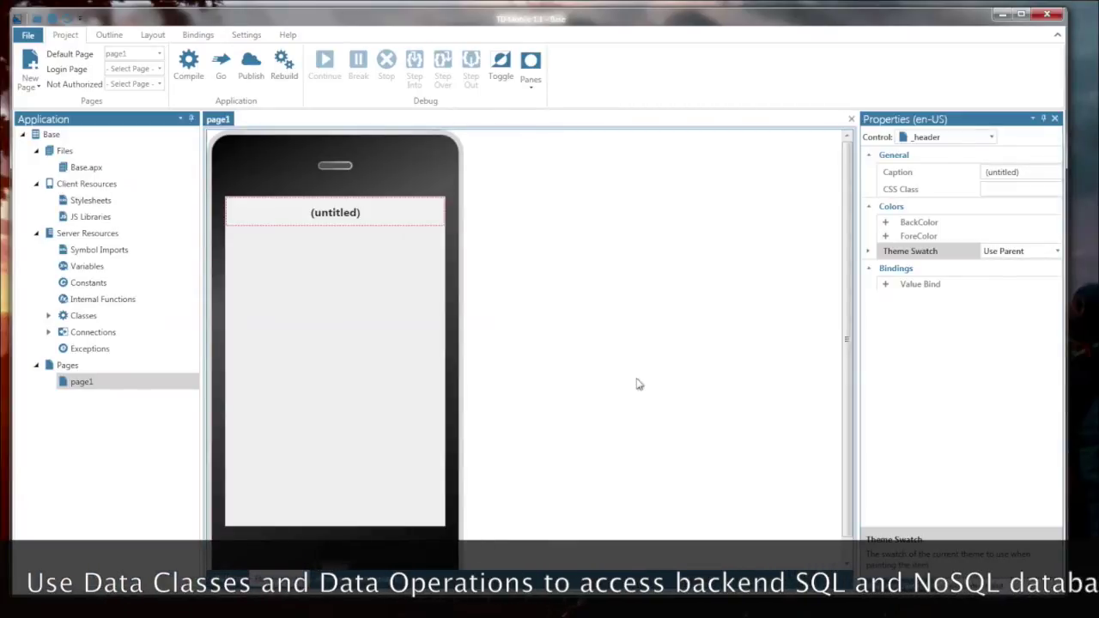
Generate CompanyList, CompanyDetail and CompanyEdit pages from COMPANY over connMongo, excluding COMPANY_ID from the list.
left_click(37, 87)
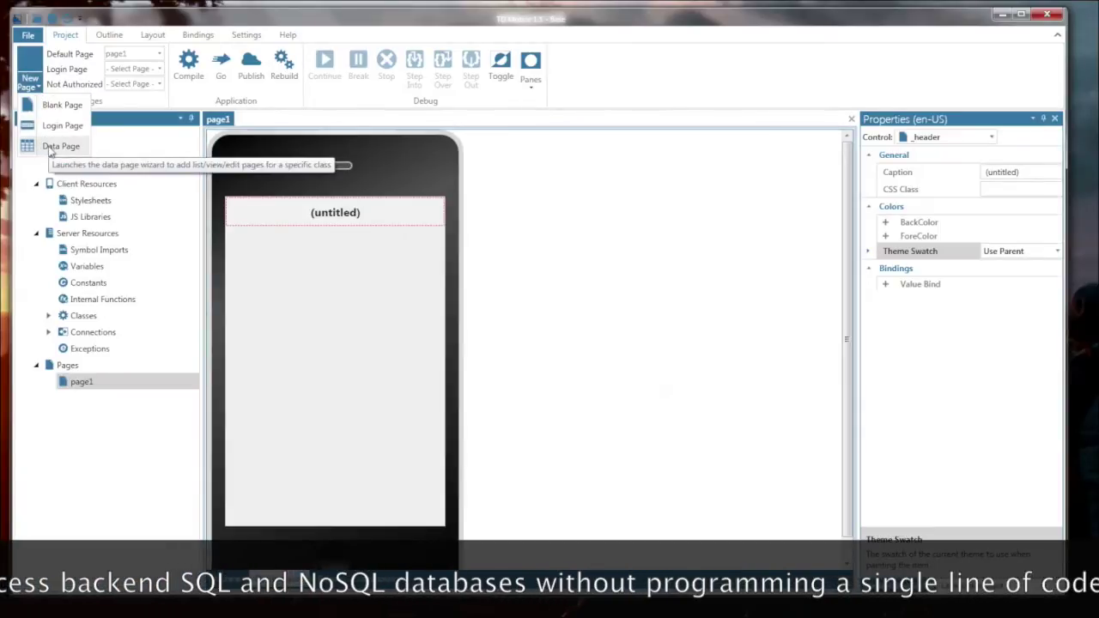
left_click(50, 150)
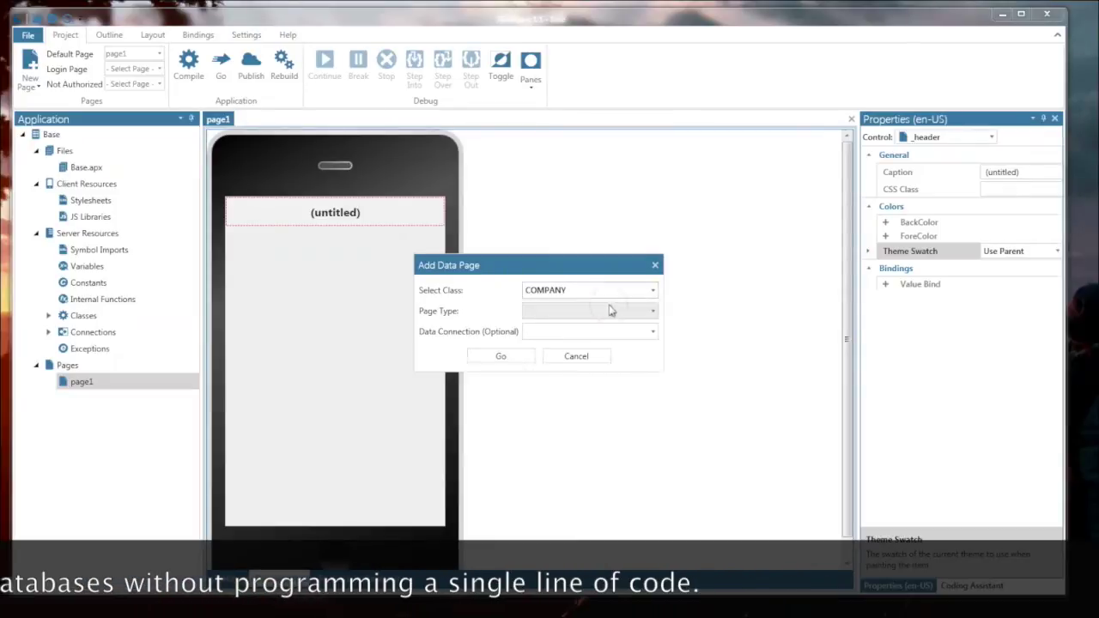
left_click(615, 315)
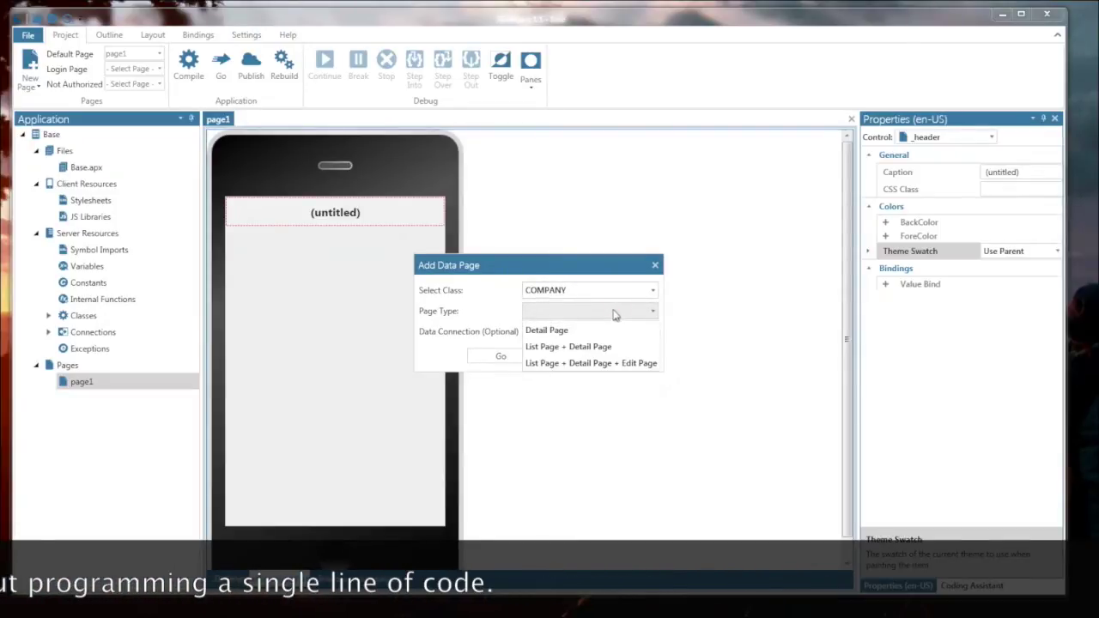
left_click(634, 365)
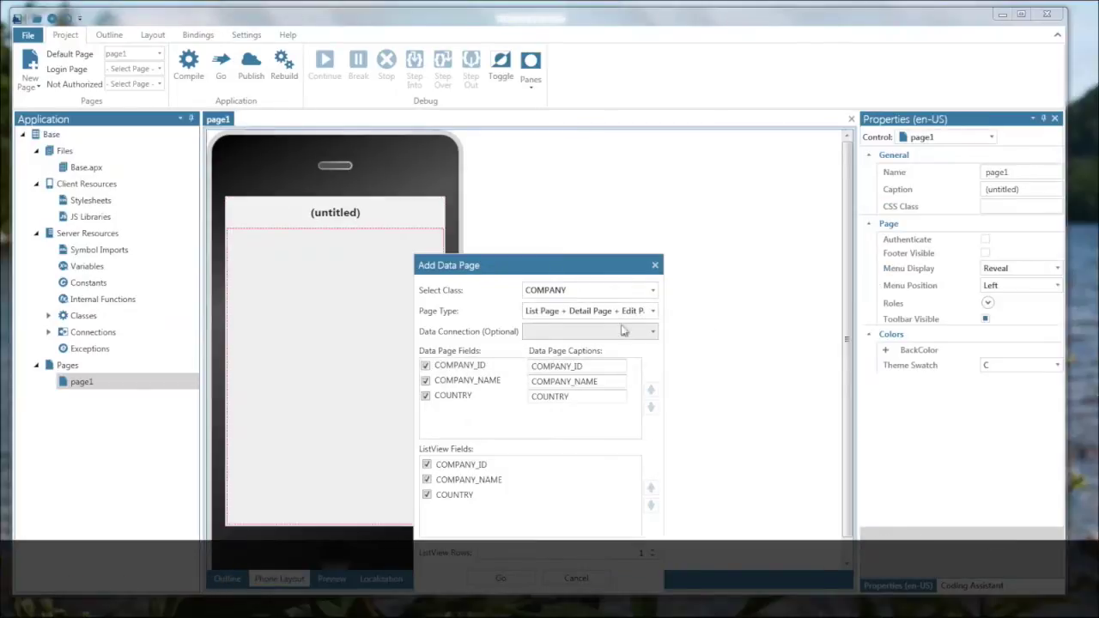
left_click(589, 332)
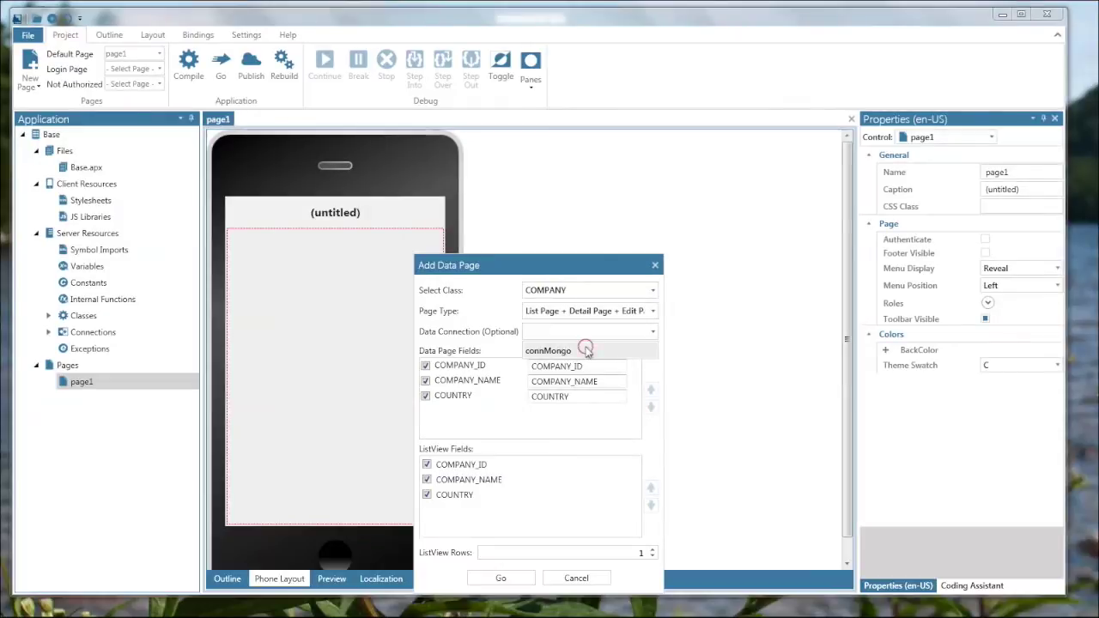
left_click(587, 349)
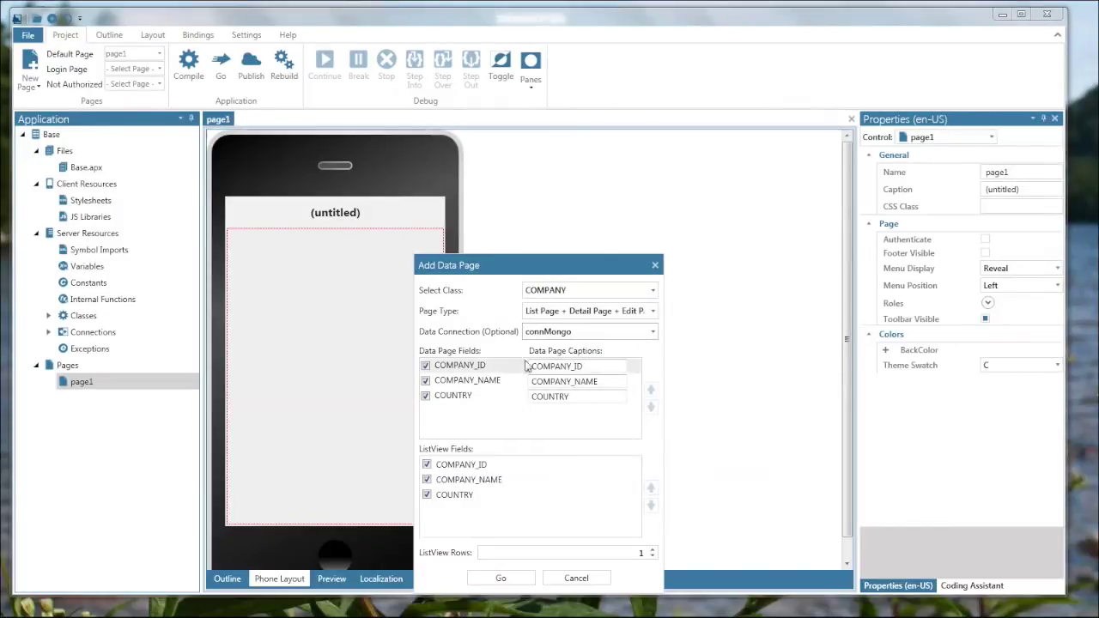
left_click(468, 470)
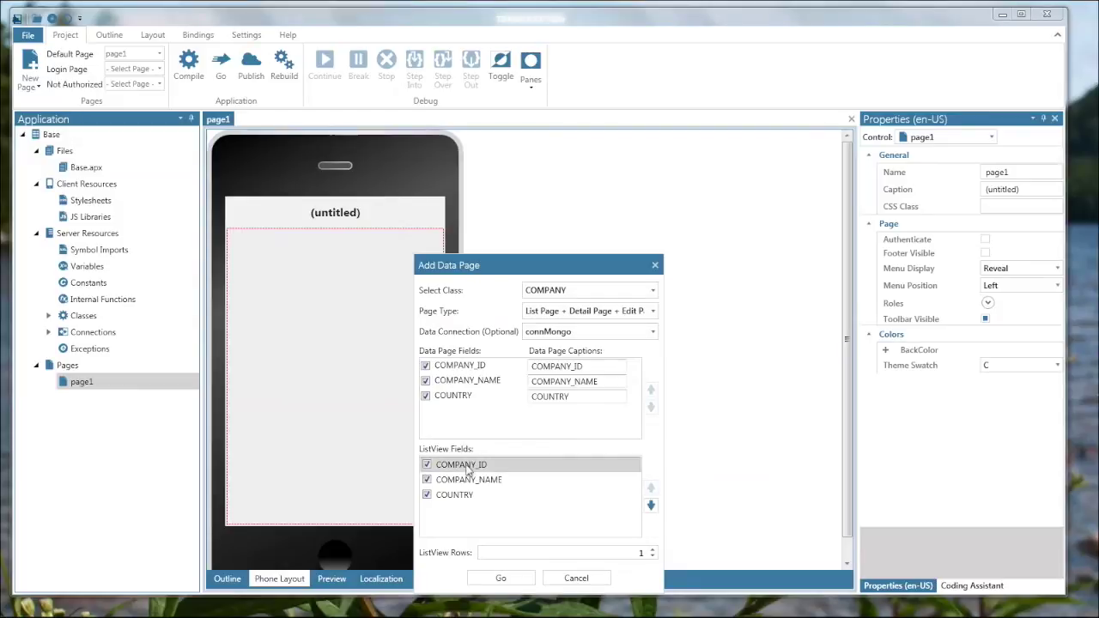
left_click(427, 465)
left_click(509, 577)
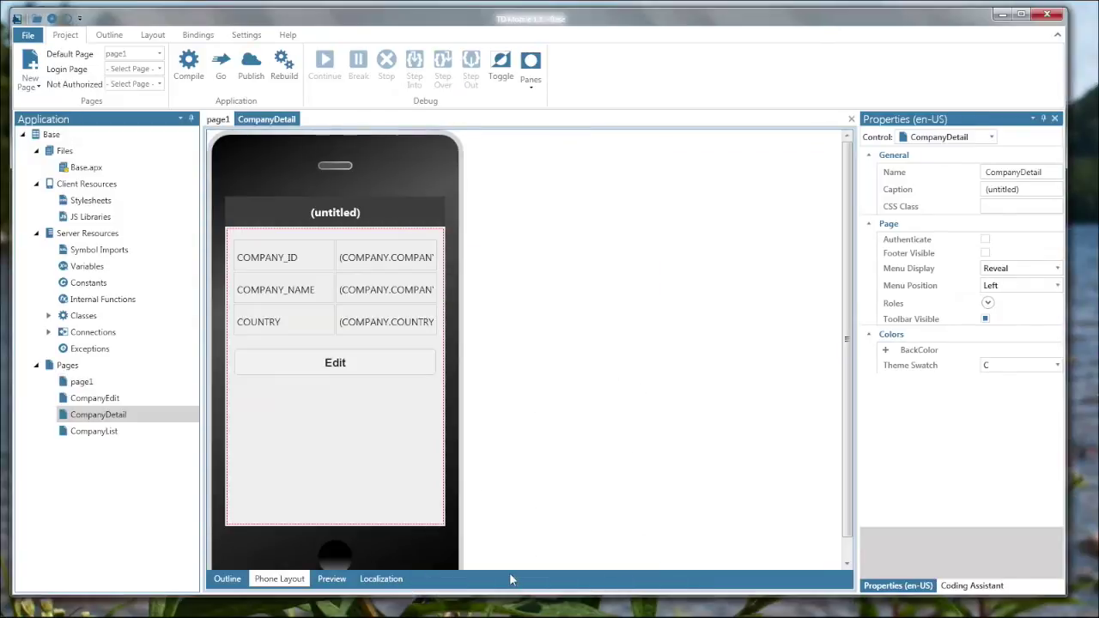
Delete page1 from the project's page list.
left_click(84, 381)
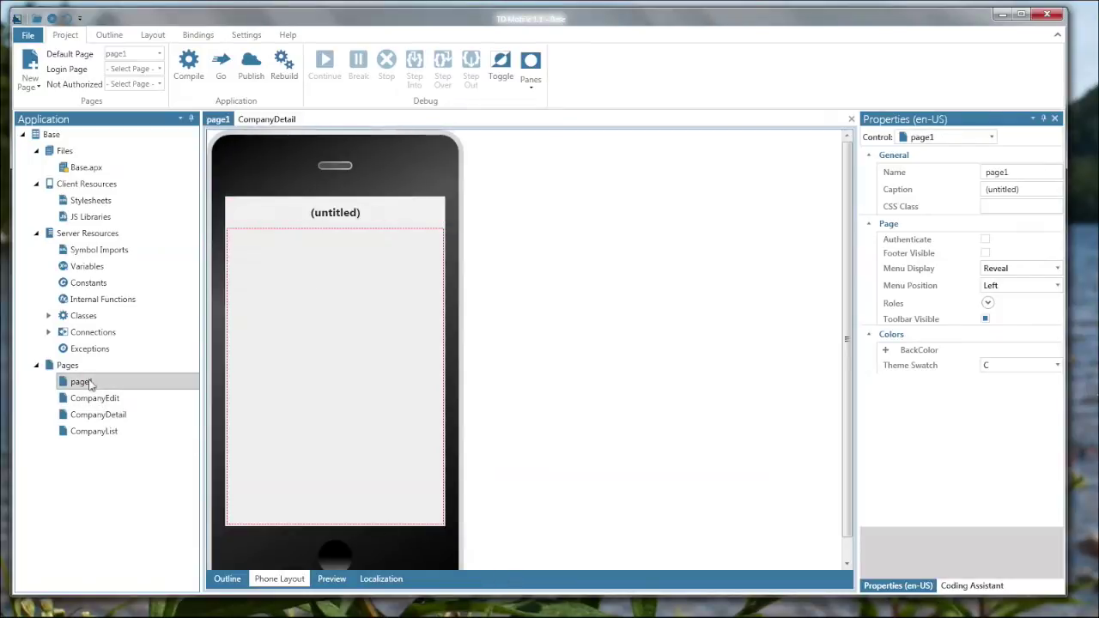
left_click(73, 364)
left_click(227, 226)
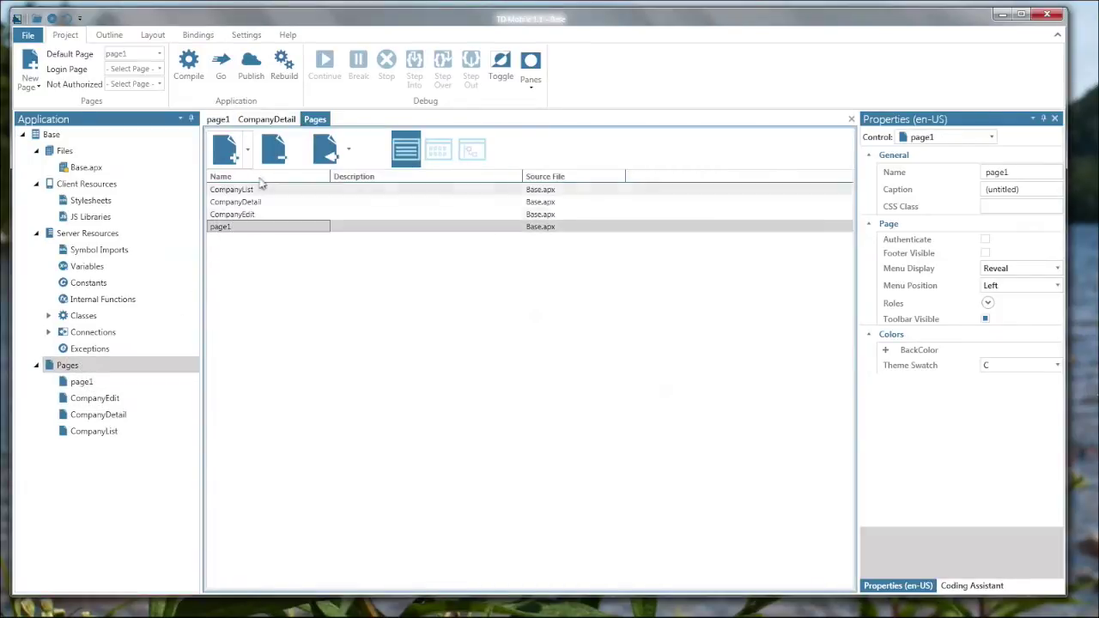
key("Delete")
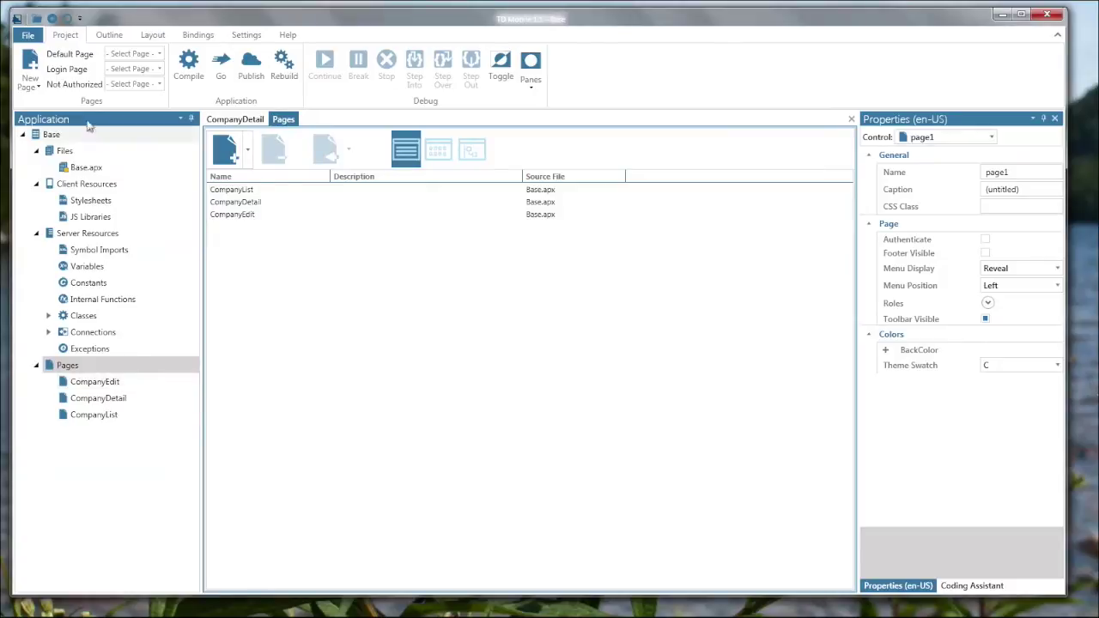
Set CompanyList as the default page and compile and run the app.
left_click(158, 54)
left_click(146, 83)
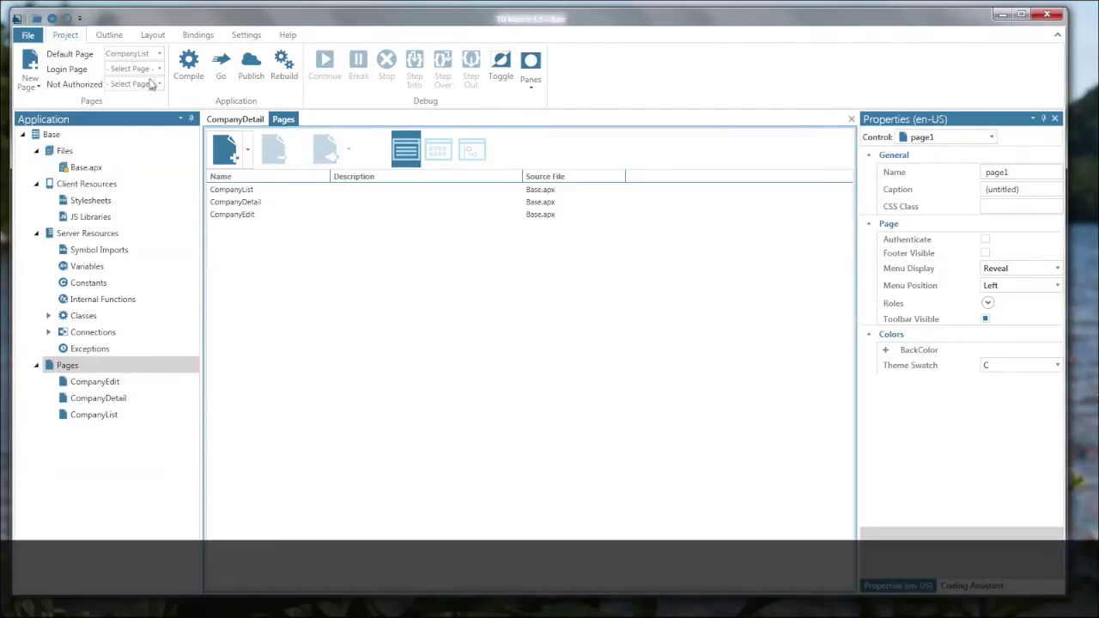
left_click(225, 72)
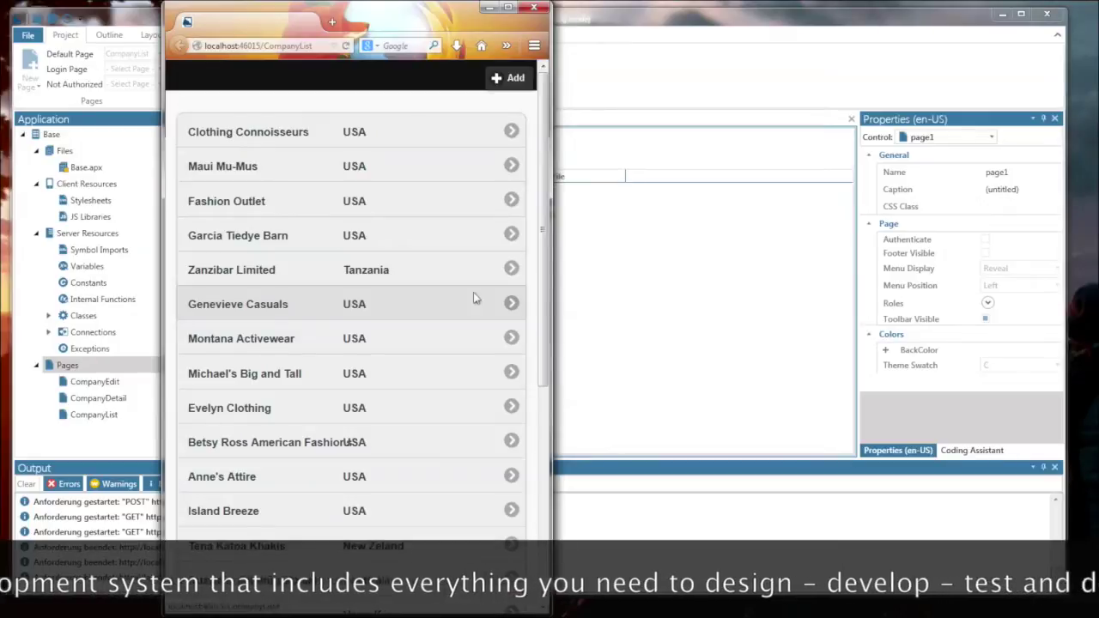
Rename company 104 from Garcia Tiedye Barn to 'Garcia Tiedye Barny' and save the record.
left_click(407, 237)
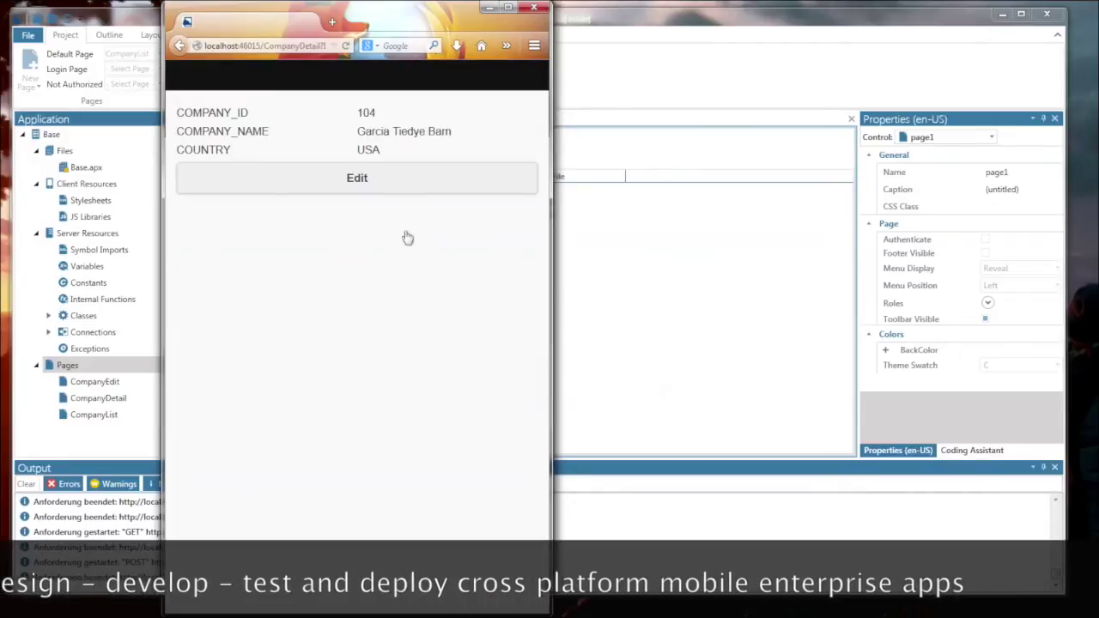
left_click(394, 187)
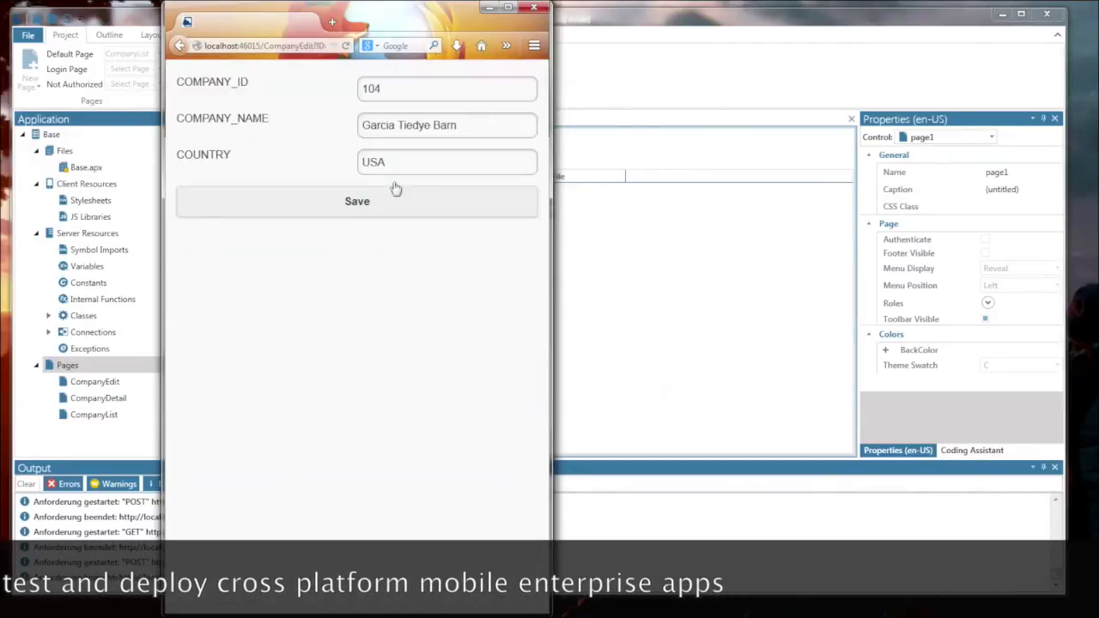
left_click(471, 124)
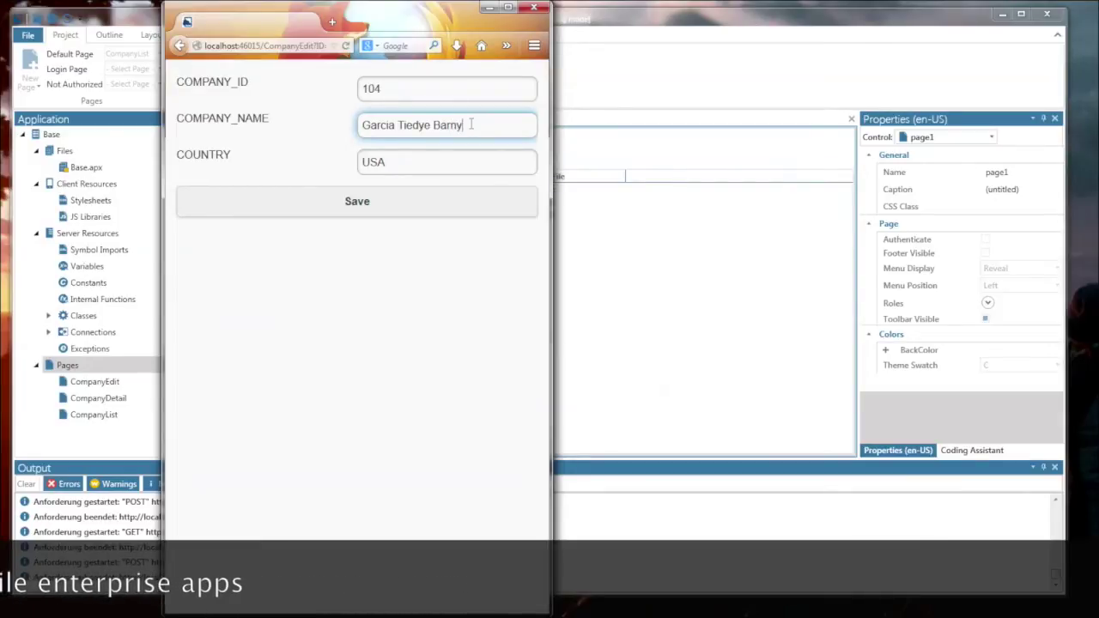
left_click(405, 199)
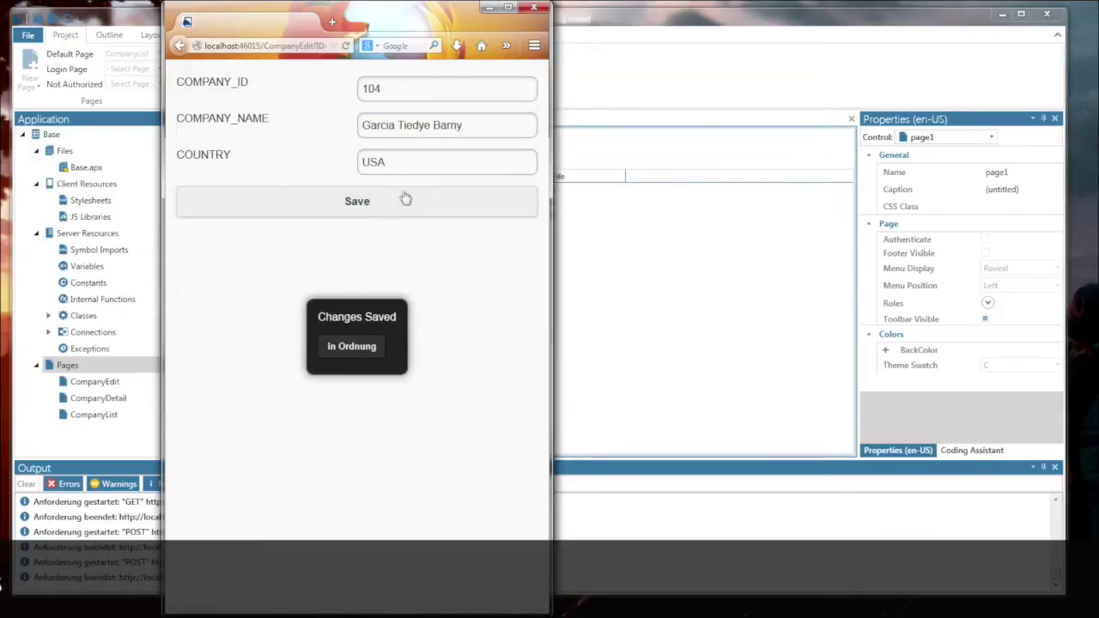
left_click(361, 347)
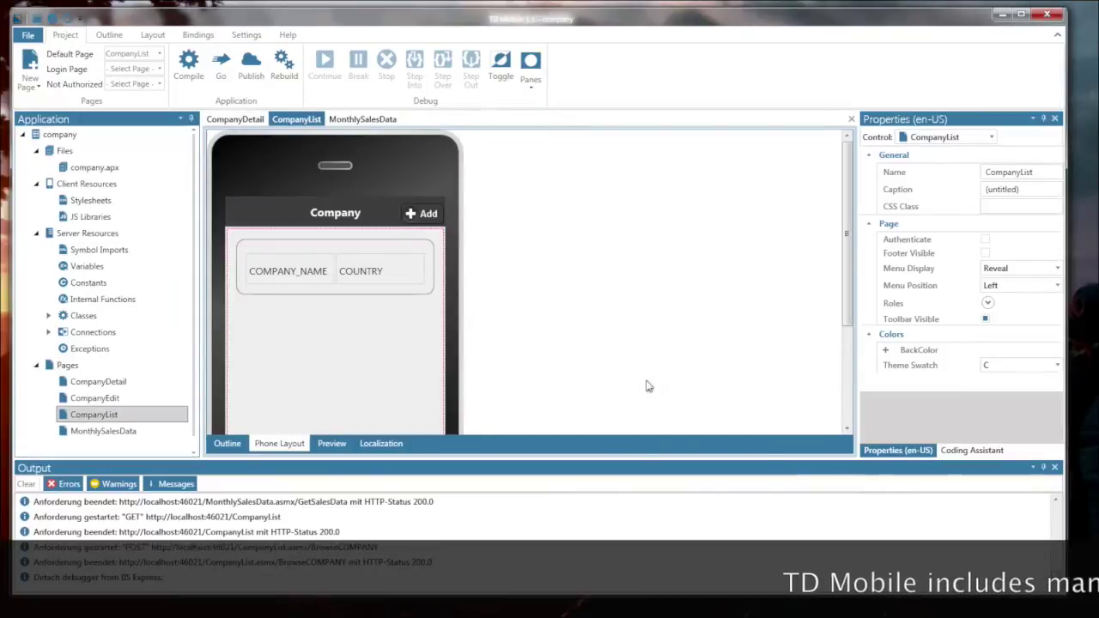
Inspect the MonthlySalesData page's line chart properties, then reopen the CompanyList page.
left_click(91, 431)
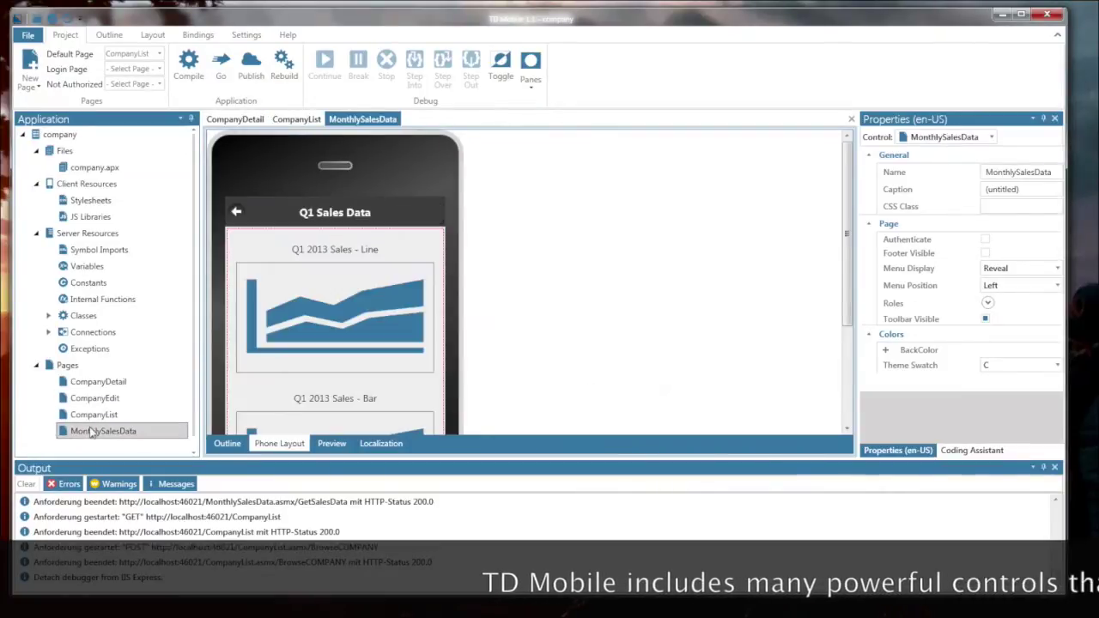
left_click(292, 333)
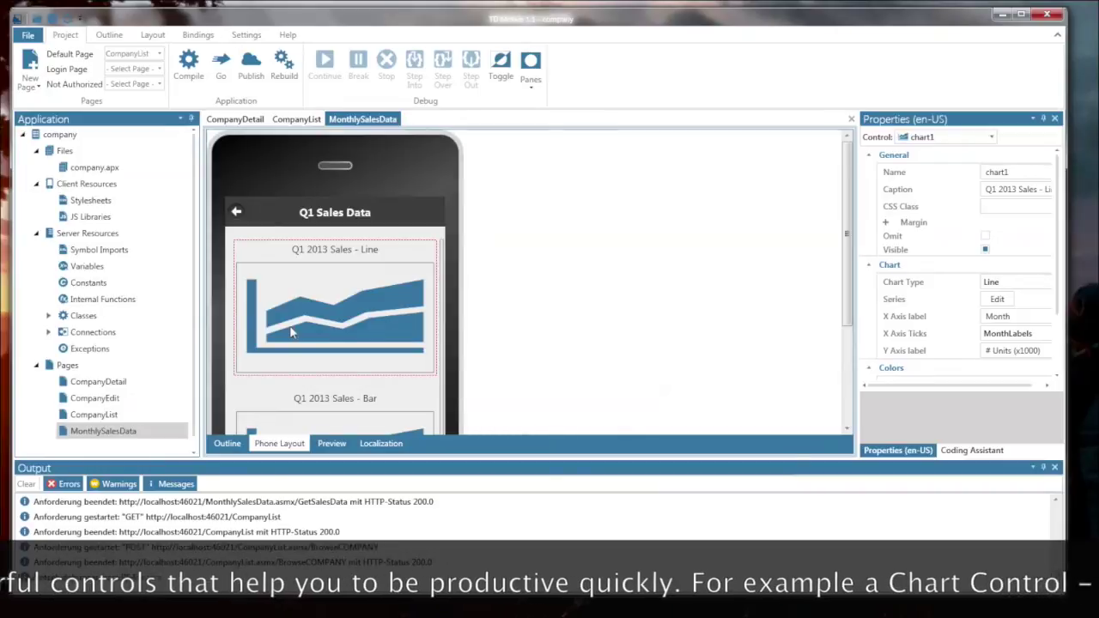
double_click(120, 418)
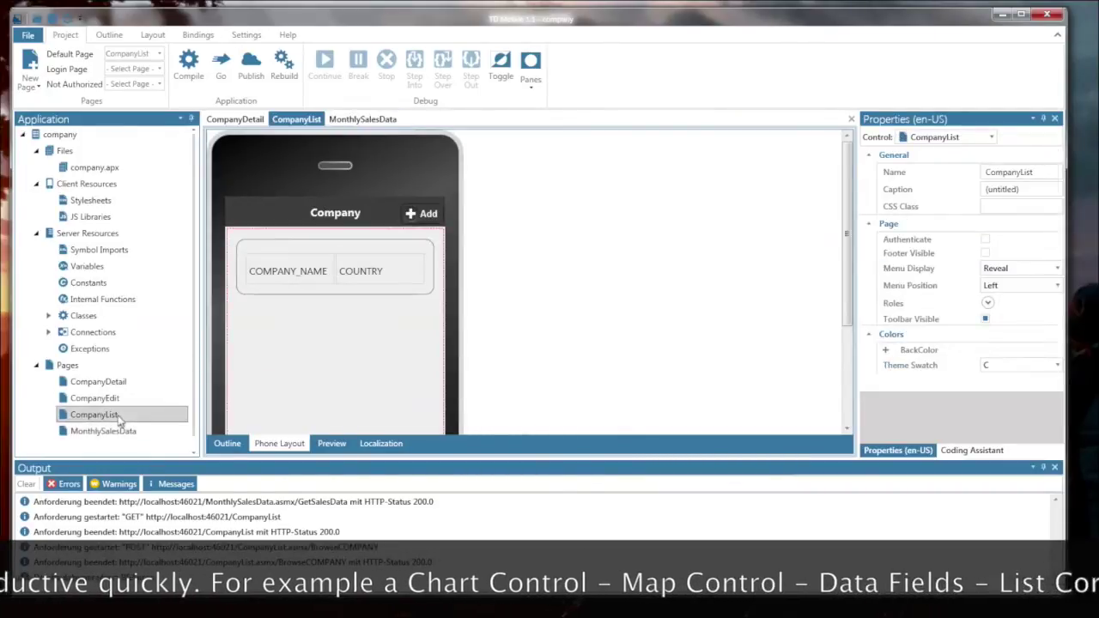
Place a button in the Company header's left slot with caption 'Chart' and name pbChart.
left_click(146, 36)
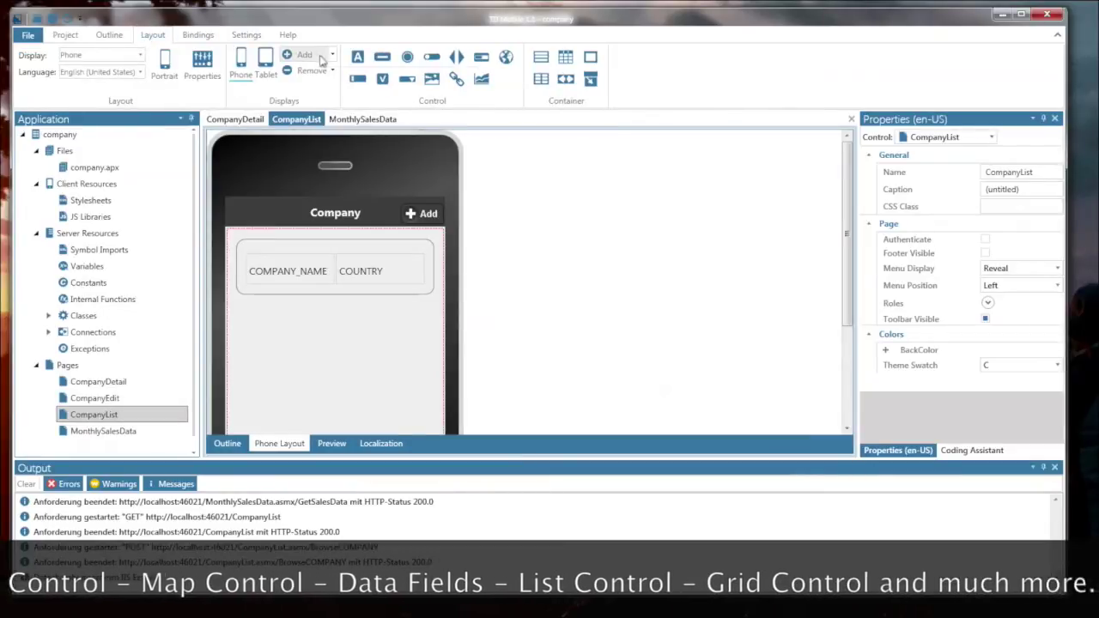
left_click_drag(359, 64, 256, 214)
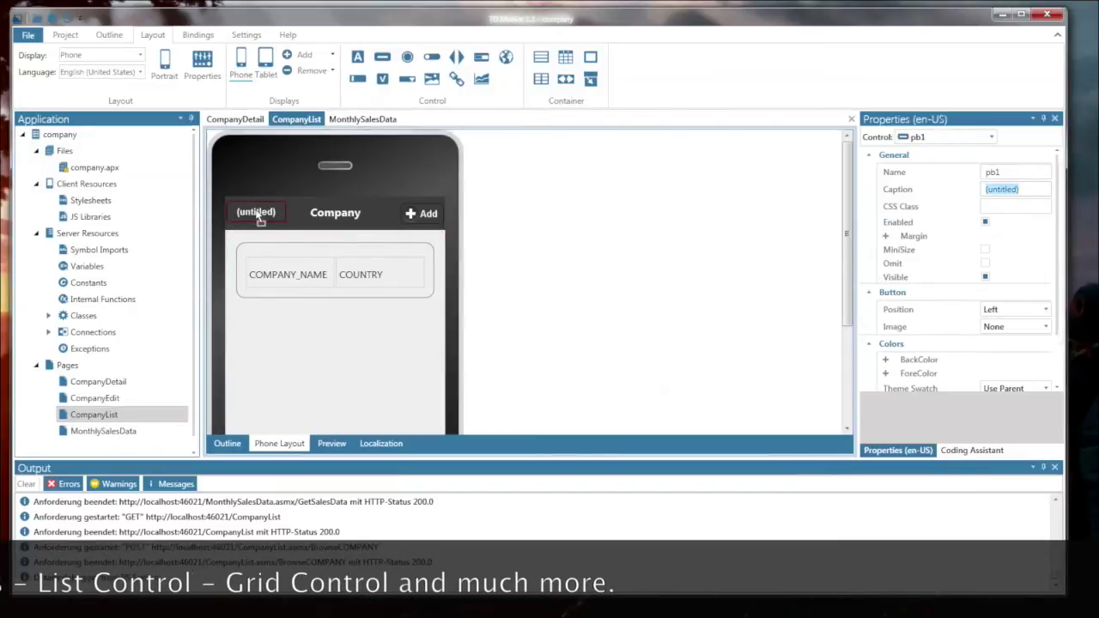
left_click(1030, 189)
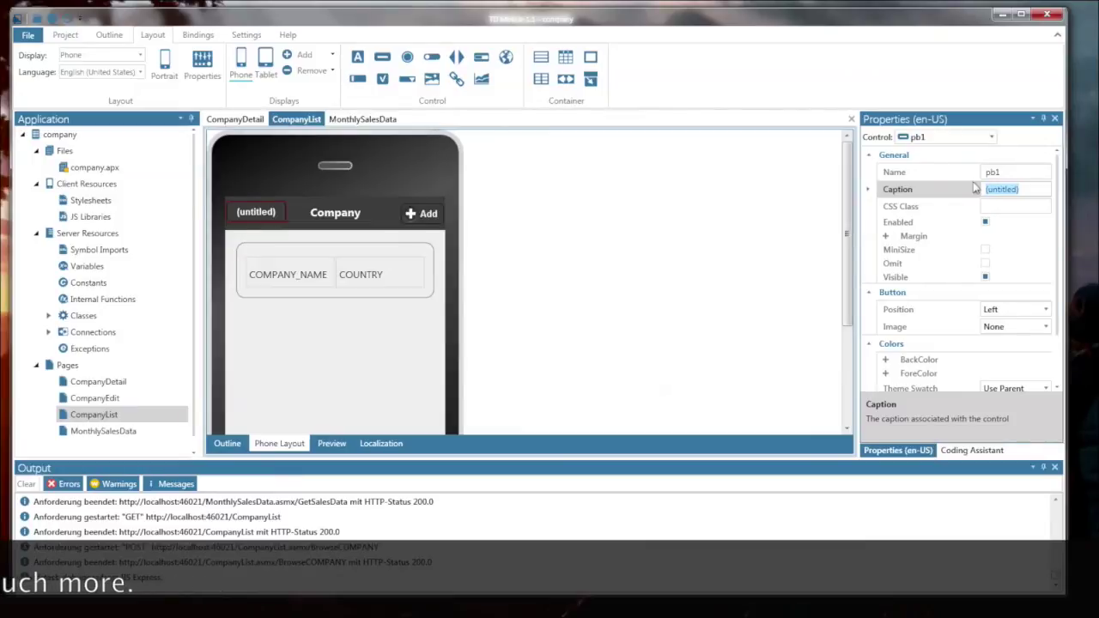
type("Chart")
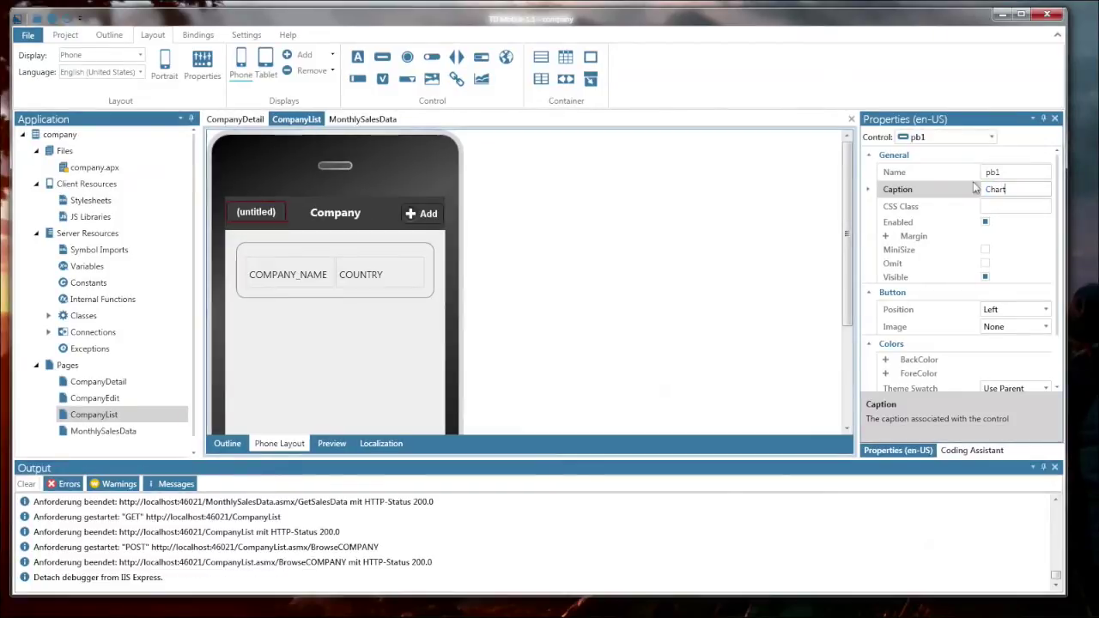
key("Return")
left_click(1019, 172)
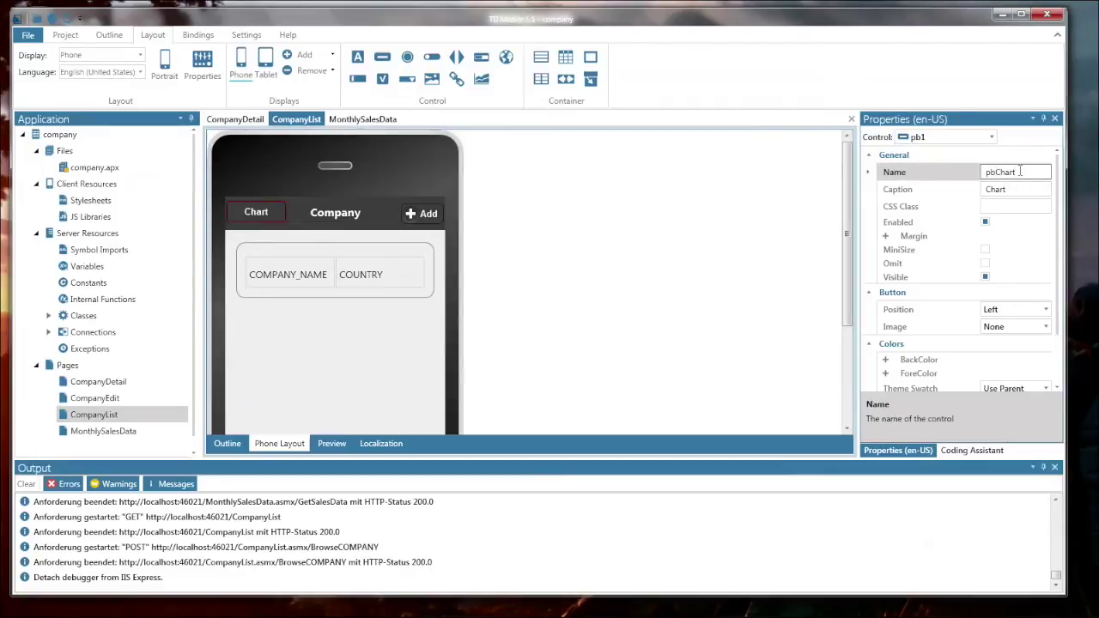
key("Return")
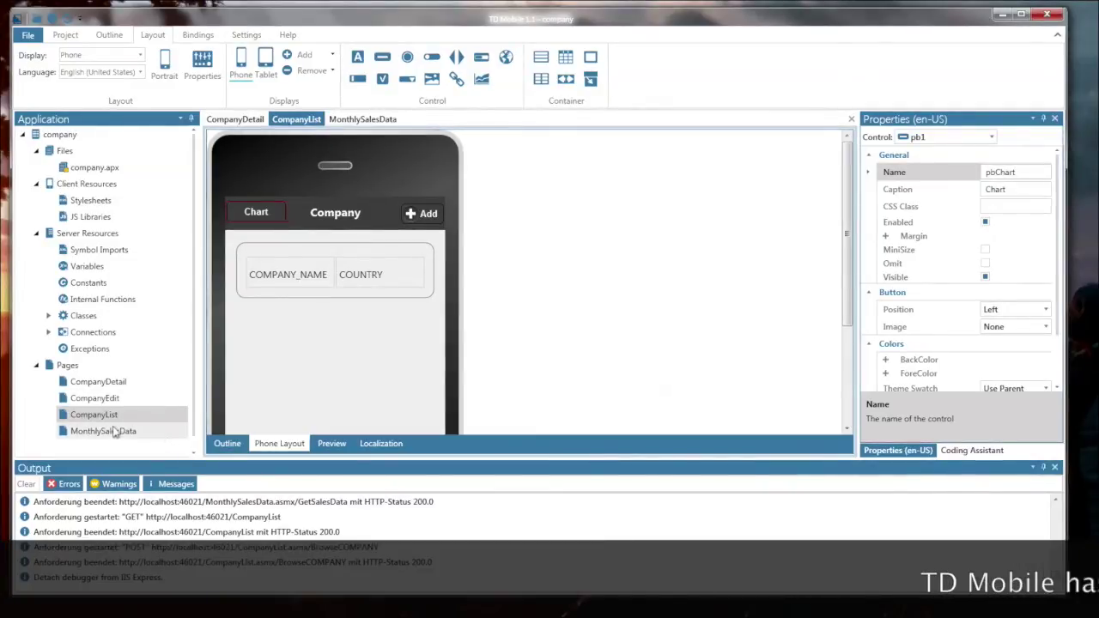
Add an On Click event under the pbChart button in the page outline.
left_click(227, 444)
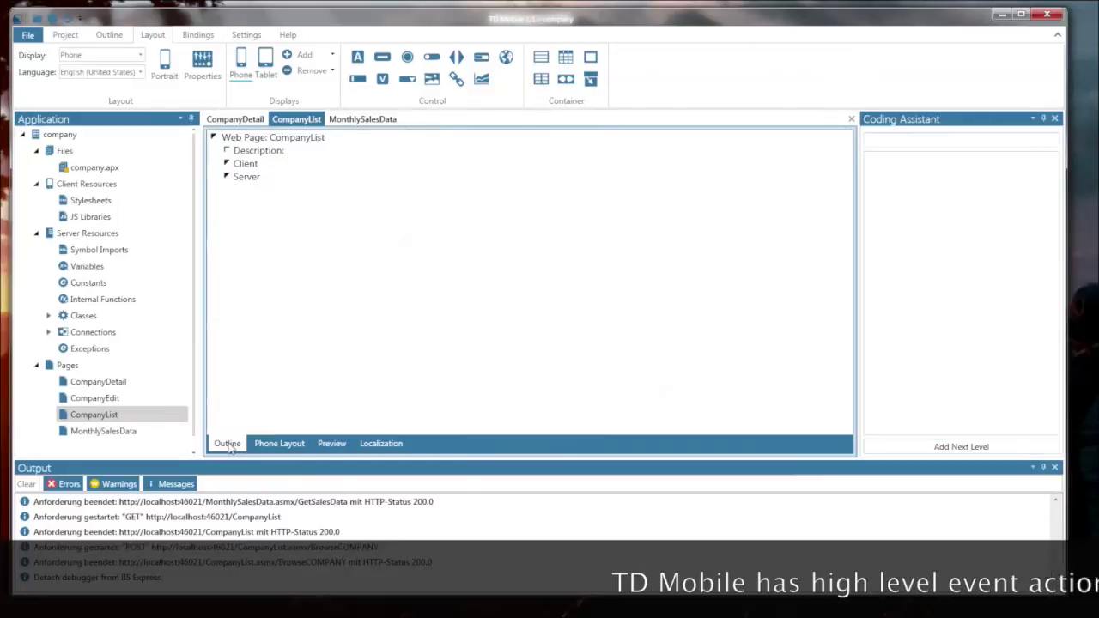
left_click(226, 164)
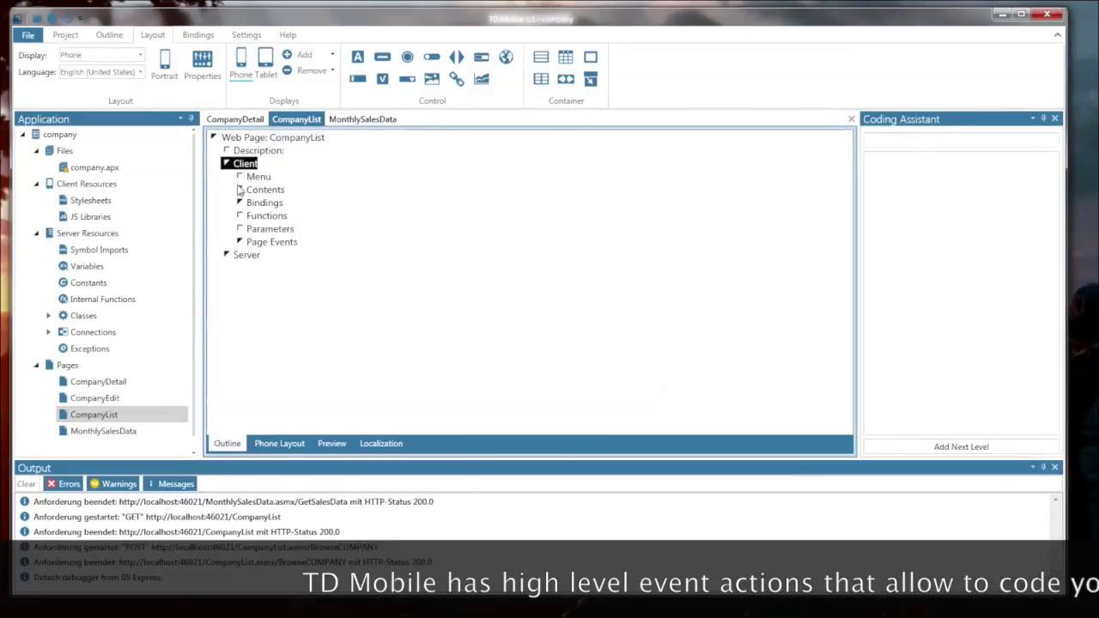
left_click(241, 189)
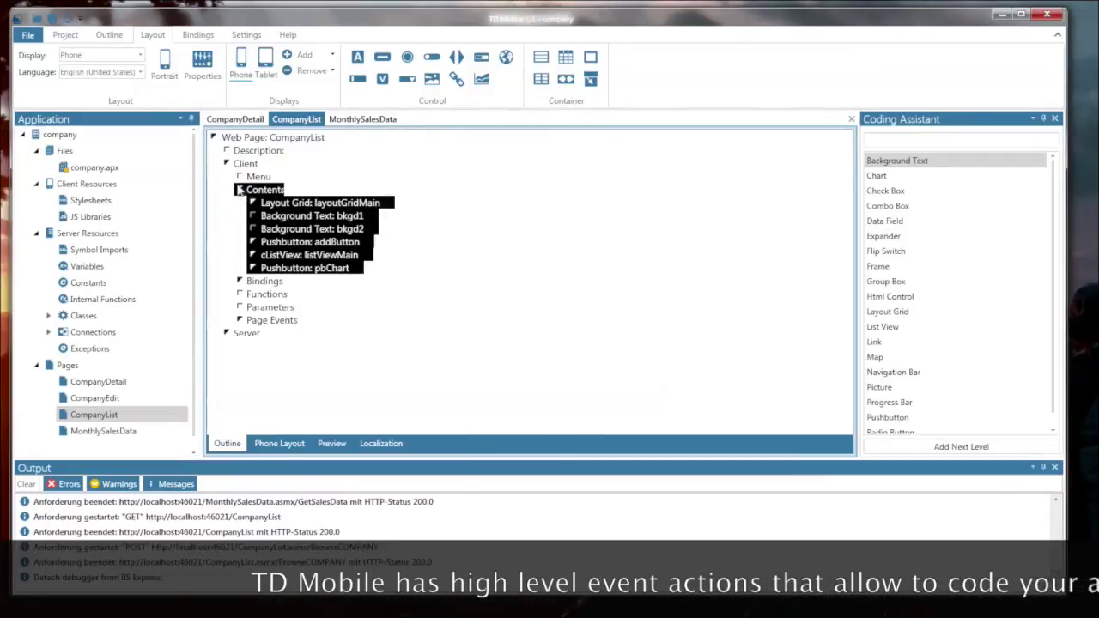
left_click(254, 269)
left_click(276, 281)
right_click(277, 283)
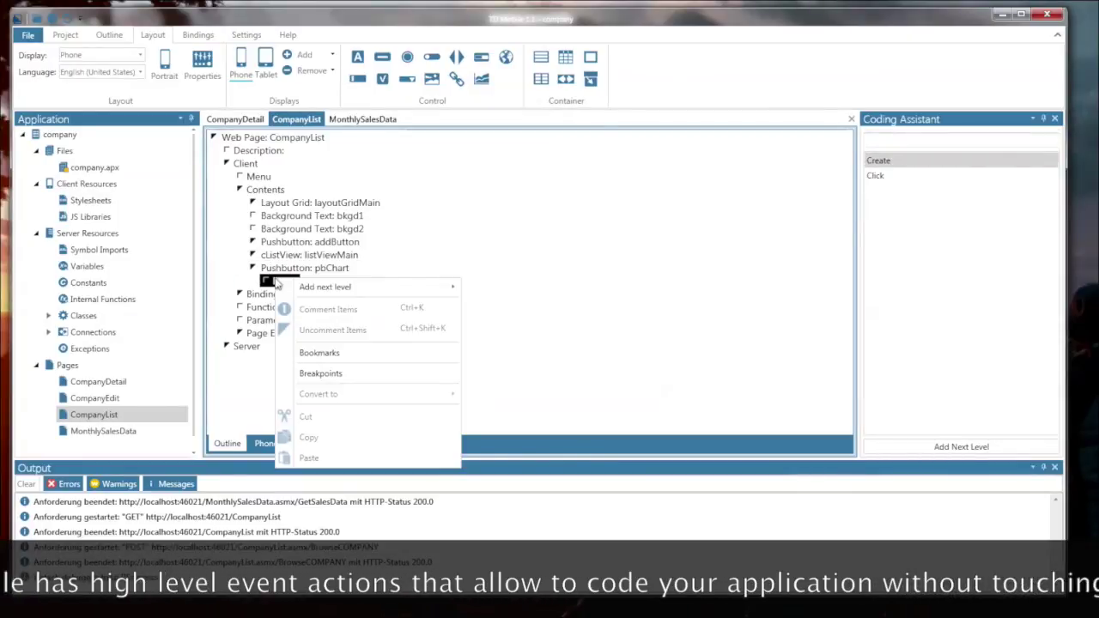
mouse_move(313, 288)
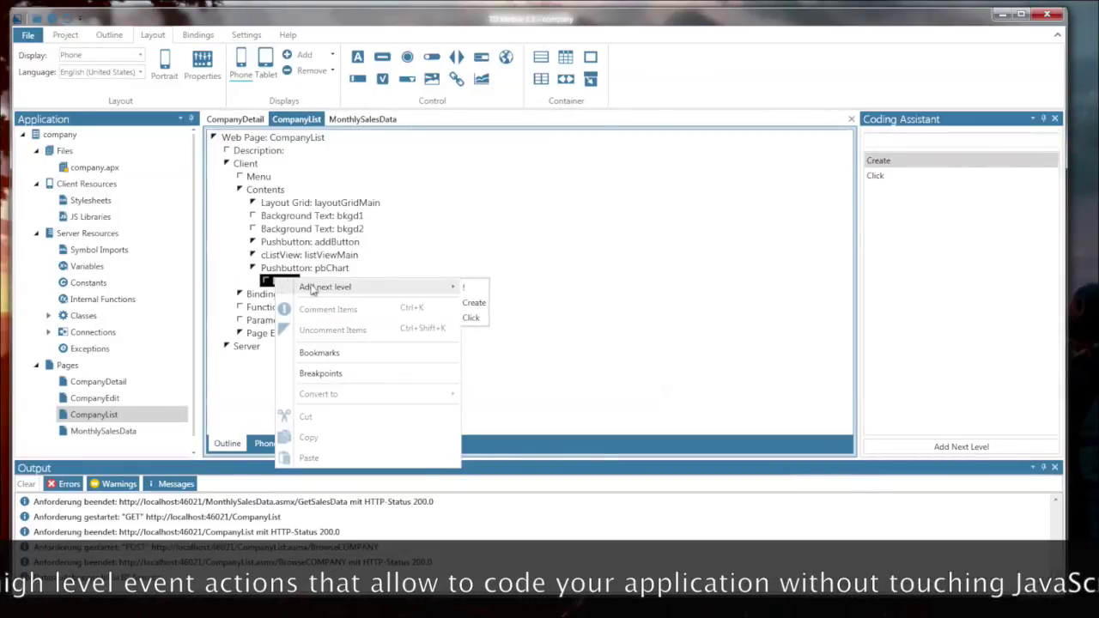
left_click(474, 318)
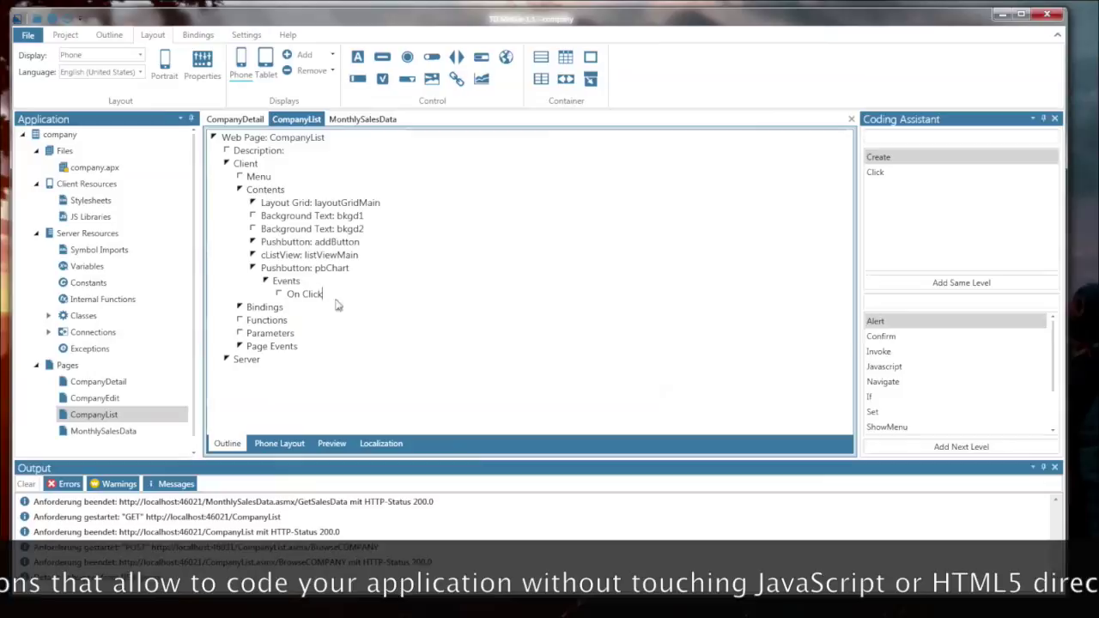
Make On Click navigate to MonthlySalesData, then compile and launch the app for debugging.
left_click(280, 296)
right_click(280, 296)
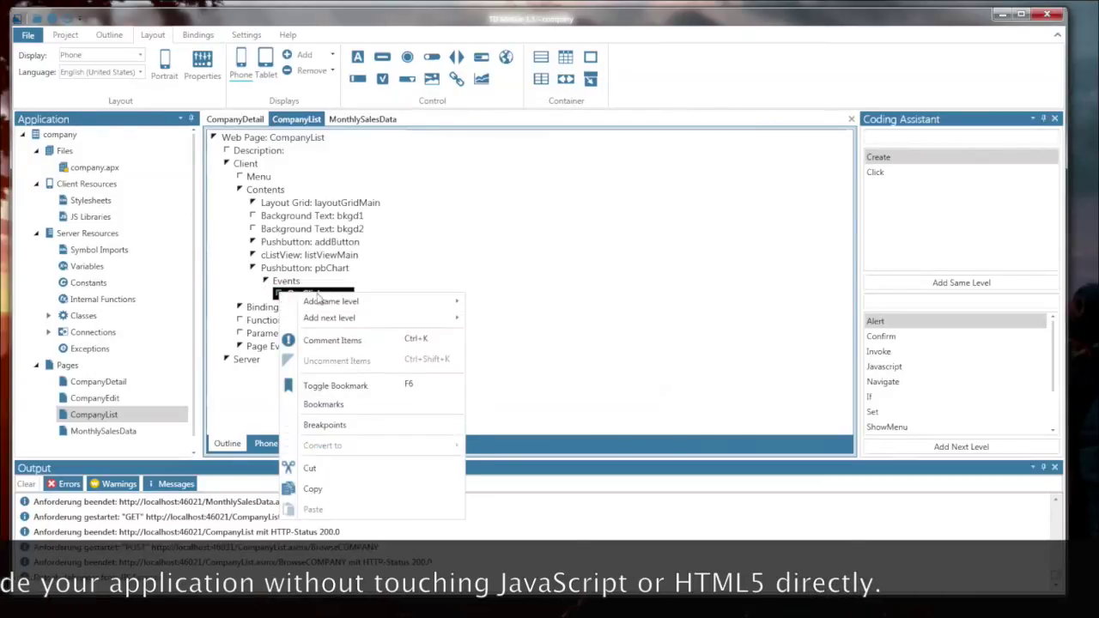
mouse_move(361, 319)
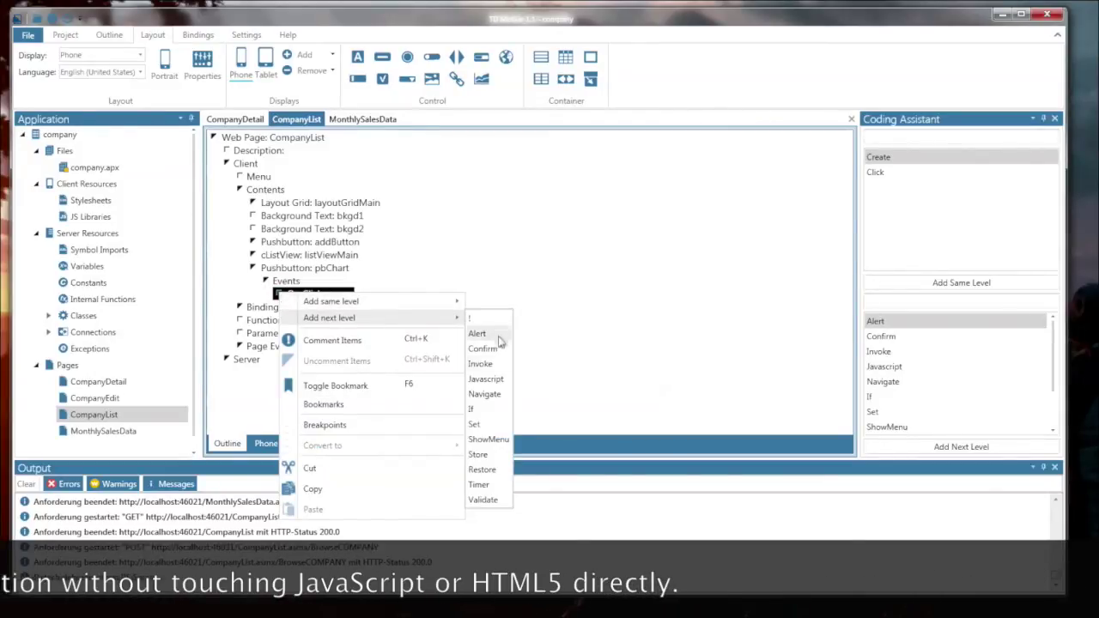
left_click(488, 393)
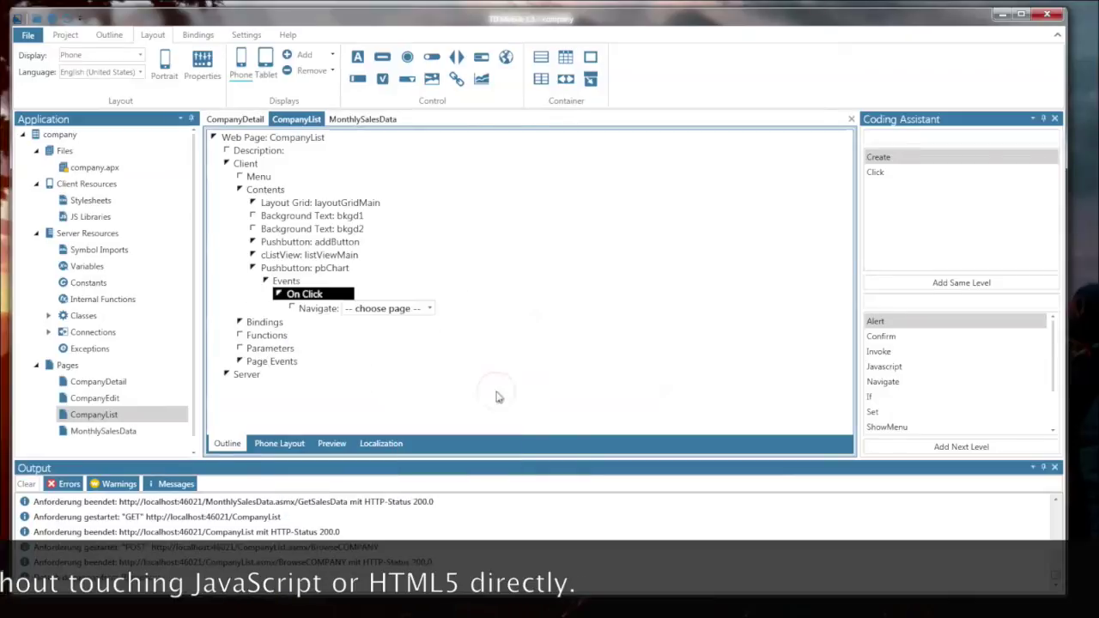
left_click(431, 309)
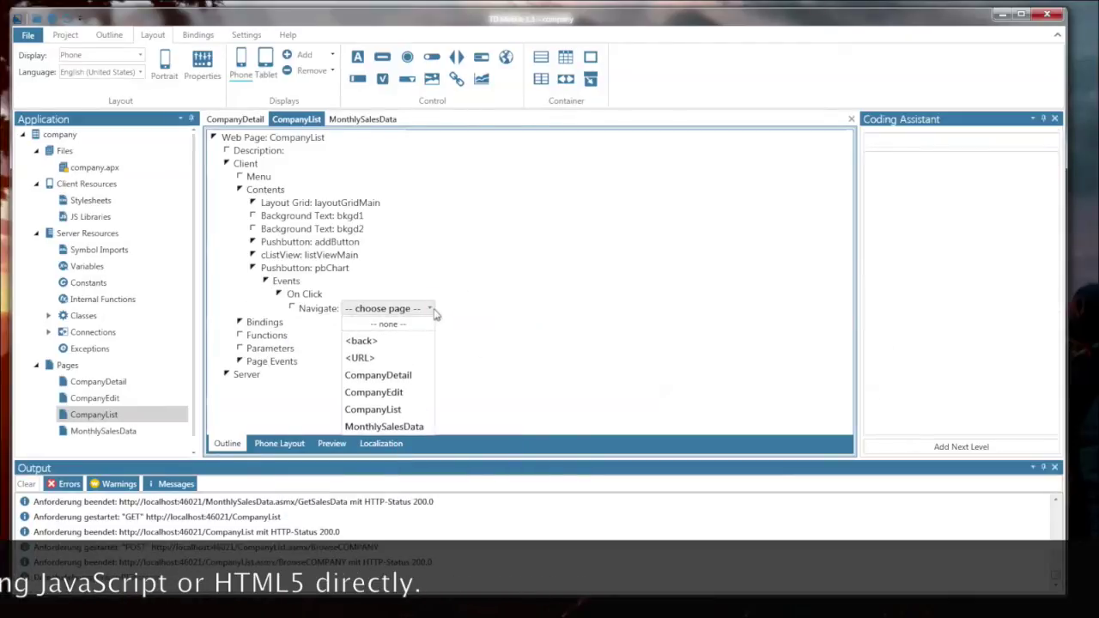
left_click(411, 427)
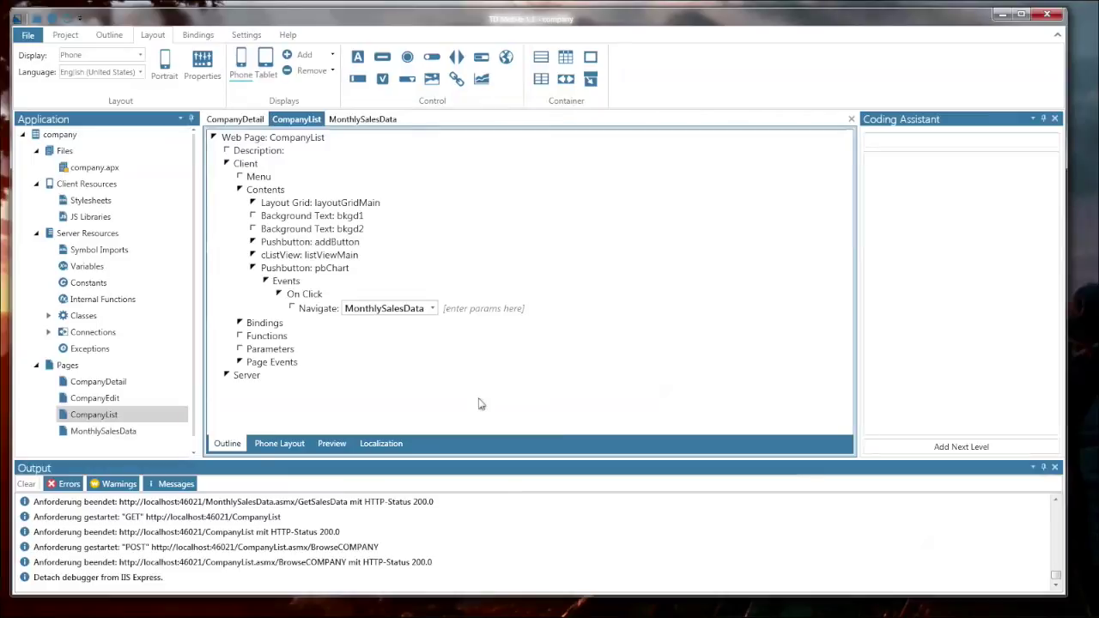
left_click(77, 40)
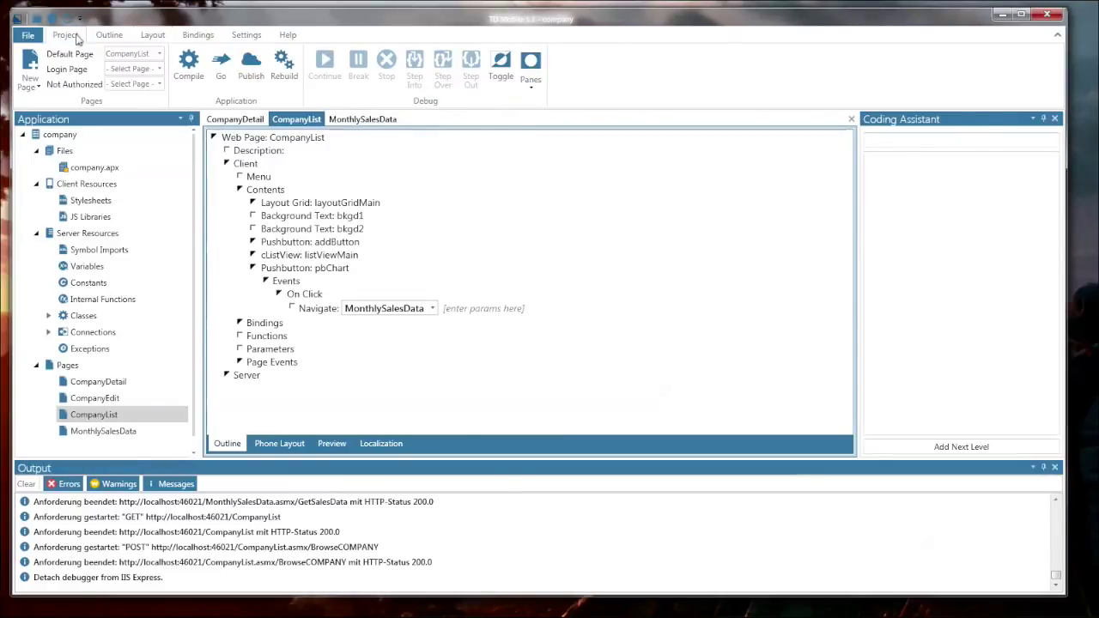
left_click(225, 64)
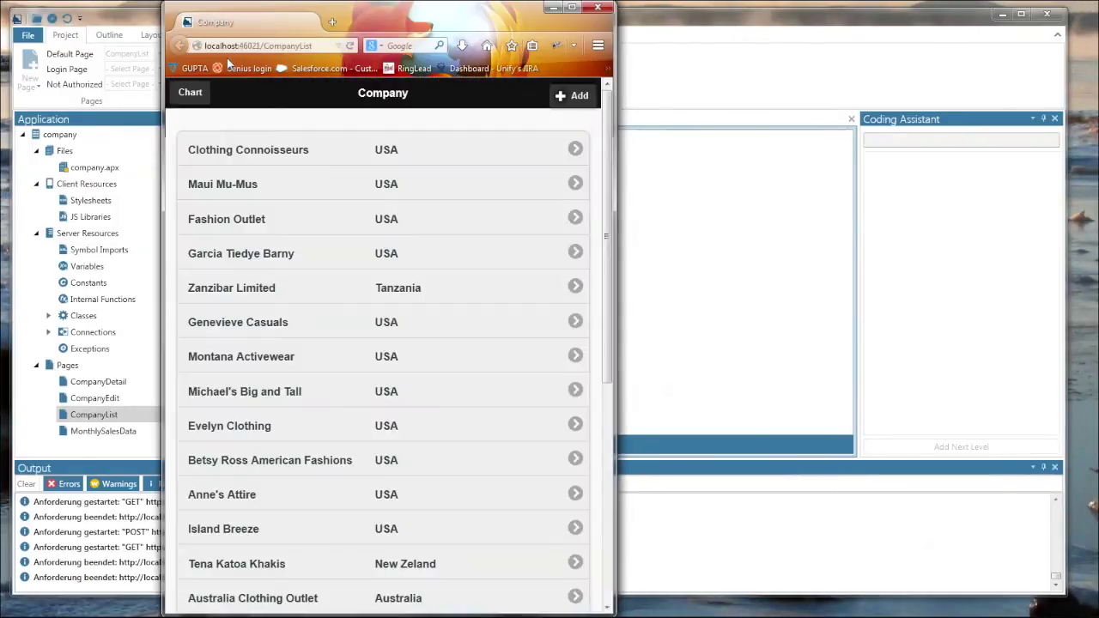
Open the Q1 sales chart page from the company list, then close Firefox.
left_click(196, 98)
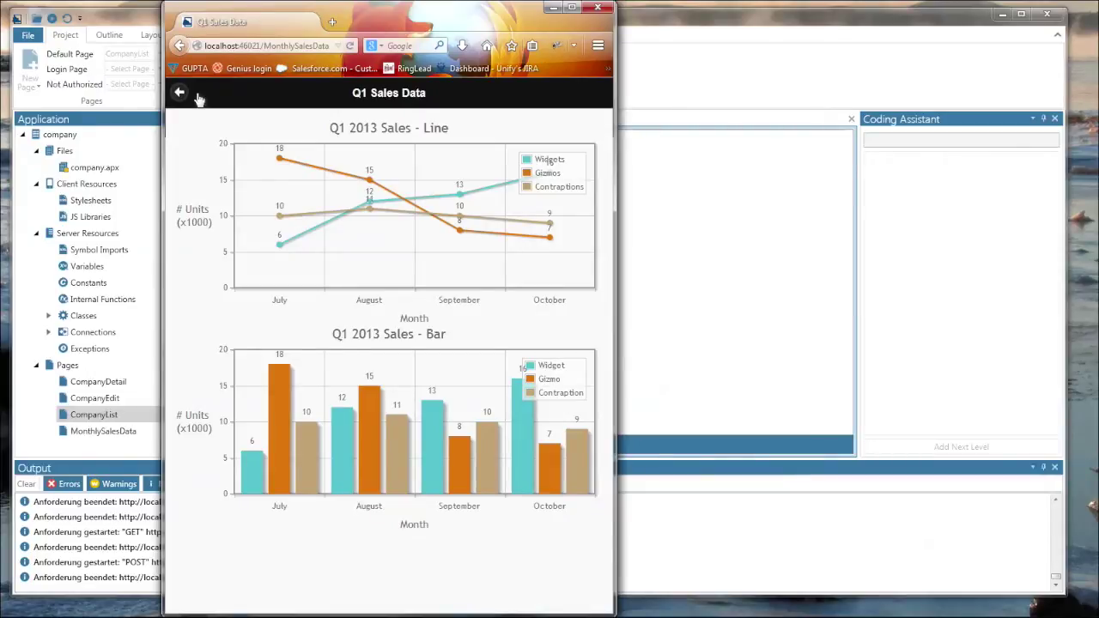
key("alt+F4")
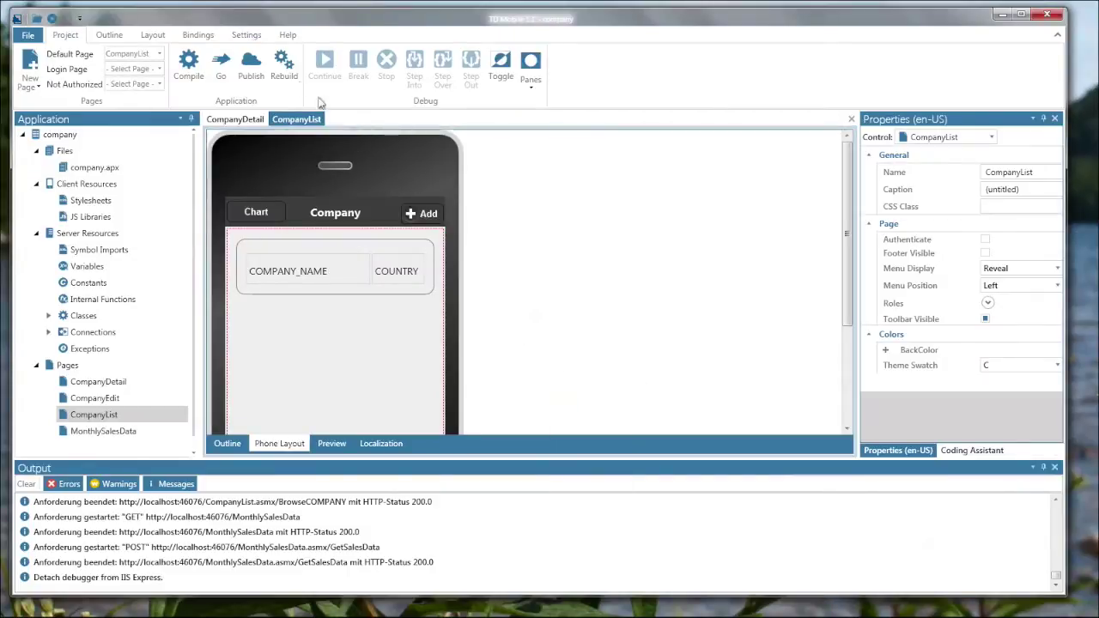
Verify the localhost server and 'company' path in publish settings, then publish the app.
left_click(247, 35)
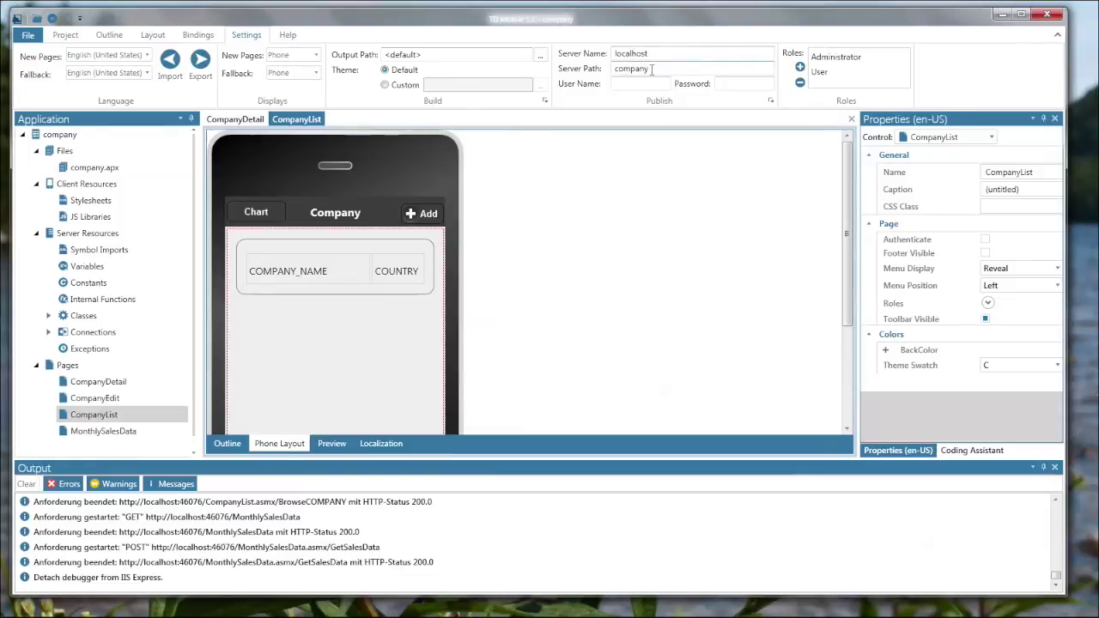
left_click(77, 34)
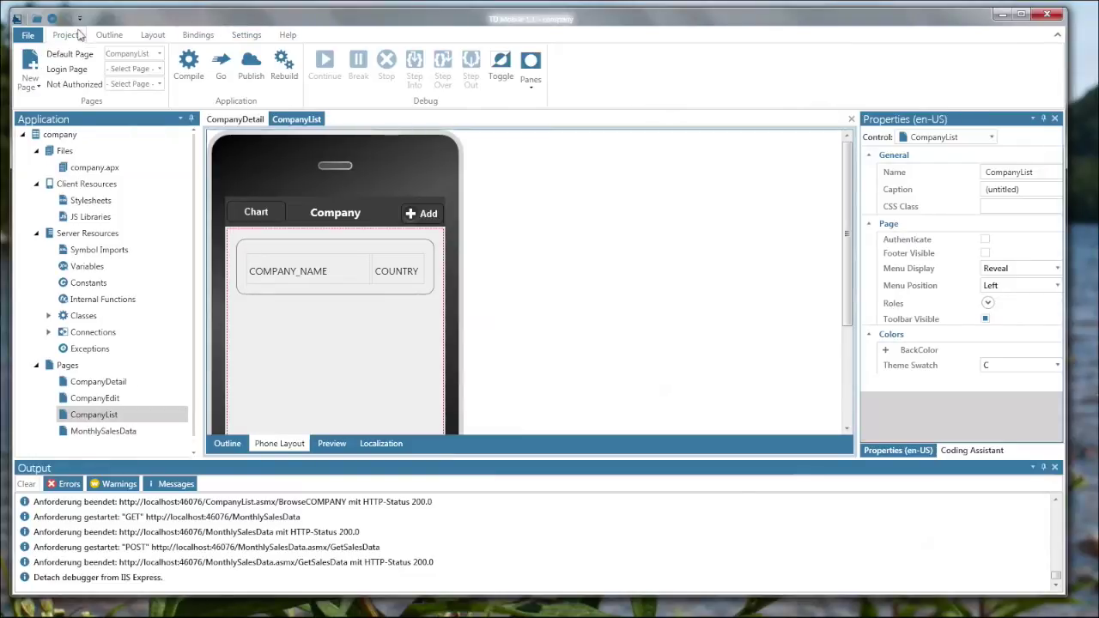
left_click(251, 67)
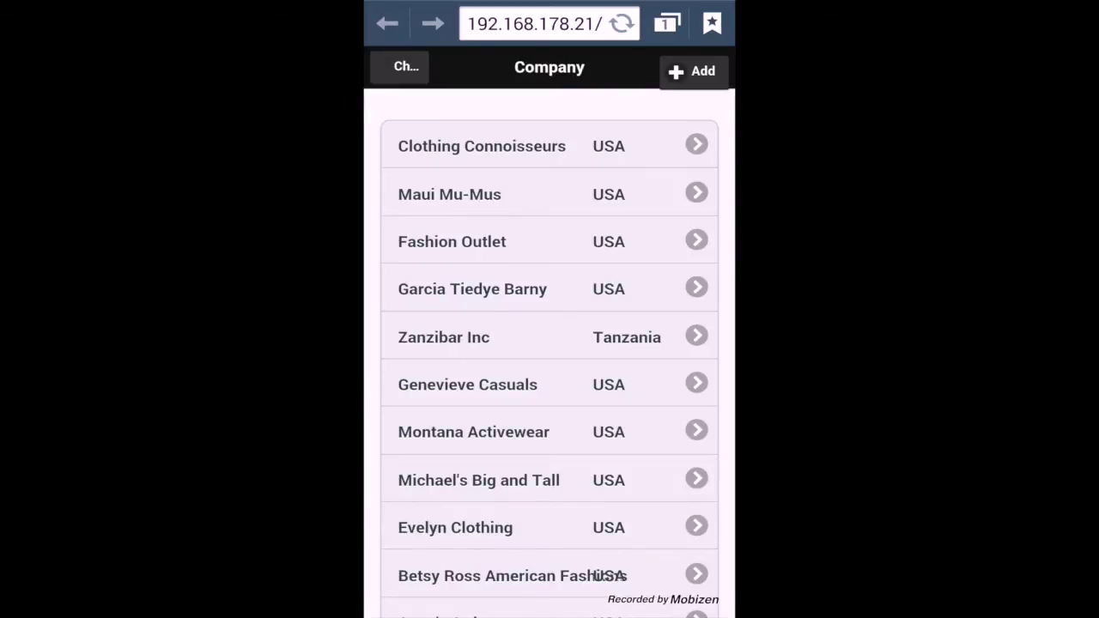
Browse the company list, view the Q1 sales line and bar charts, then go back.
scroll(549, 352, "down", 5)
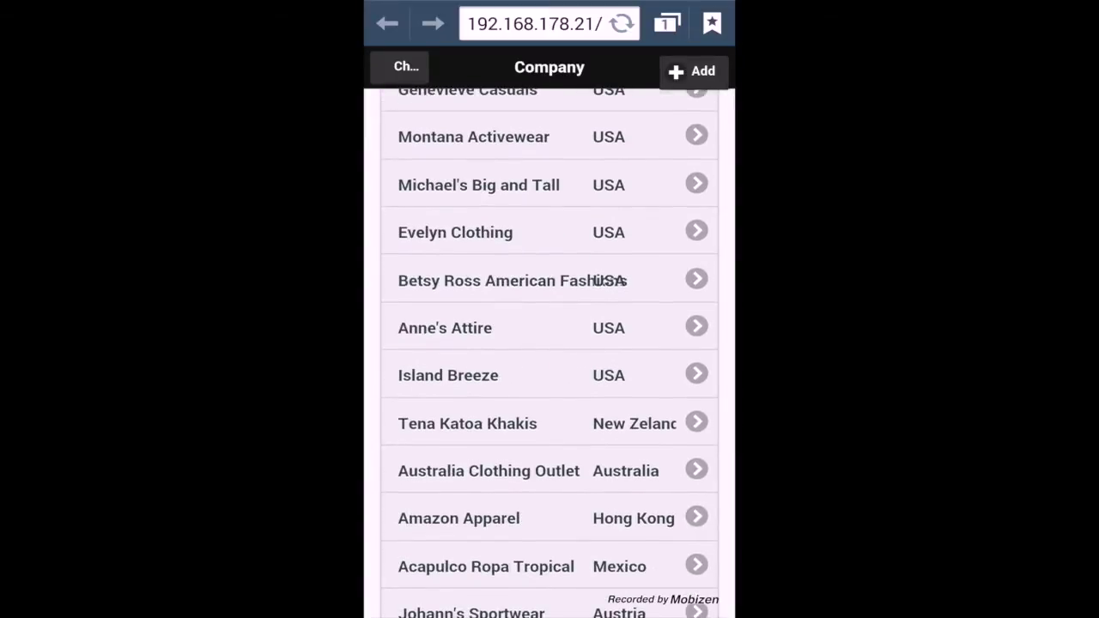
scroll(550, 352, "down", 5)
scroll(550, 352, "up", 5)
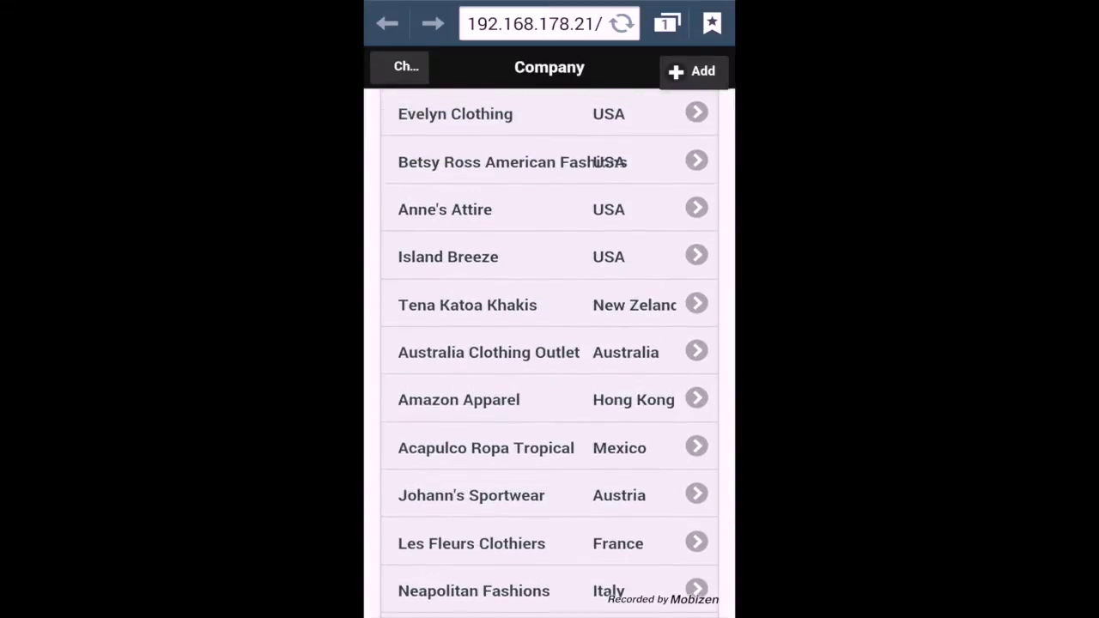
left_click(405, 66)
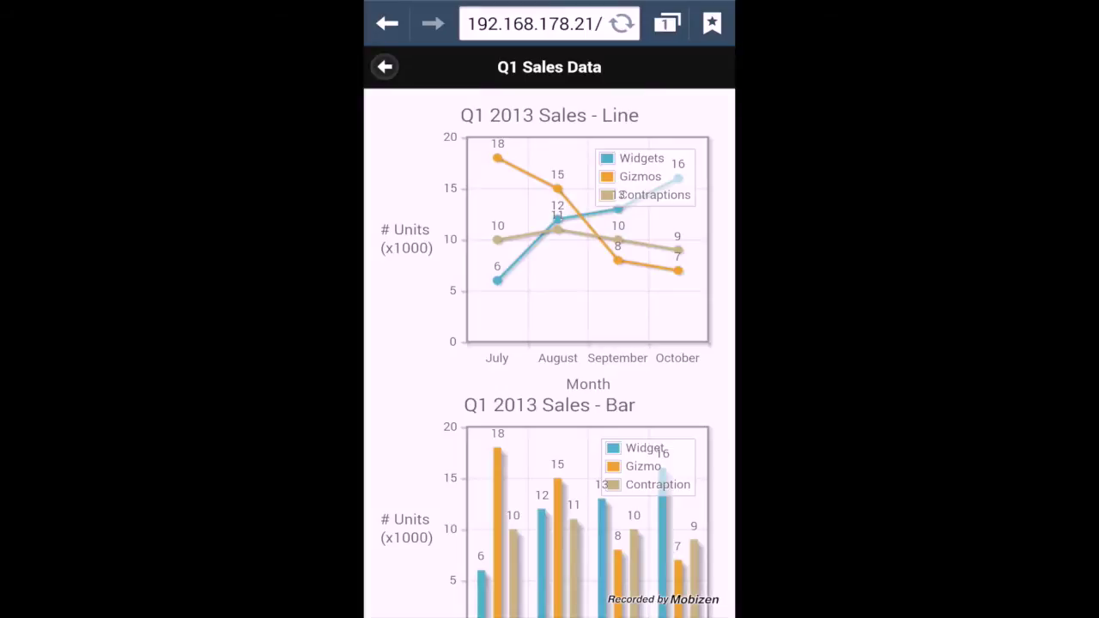
scroll(550, 352, "down", 3)
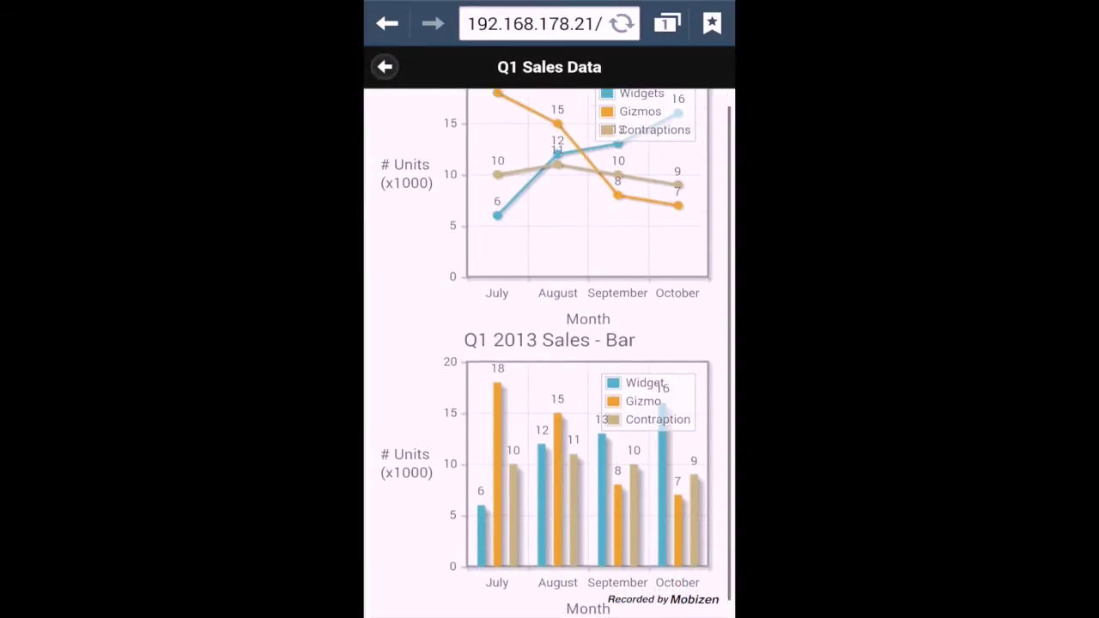
scroll(549, 352, "up", 3)
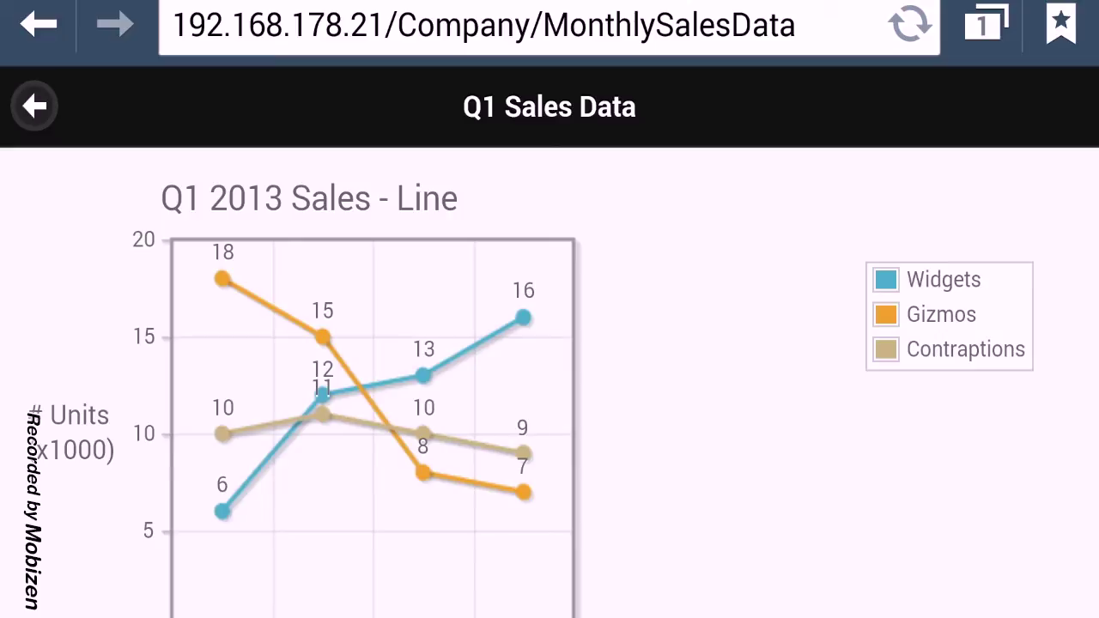
key("alt+Left")
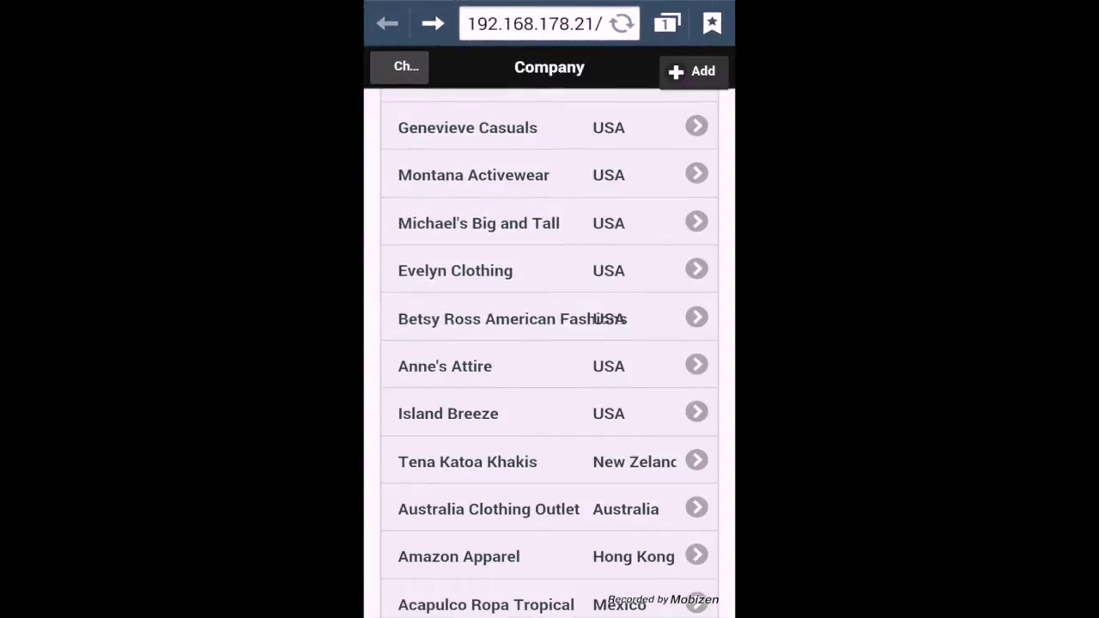
Rename company 109 to 'Evelyn Clothing Corp', save it, and start editing its COMPANY_ID field.
left_click(515, 270)
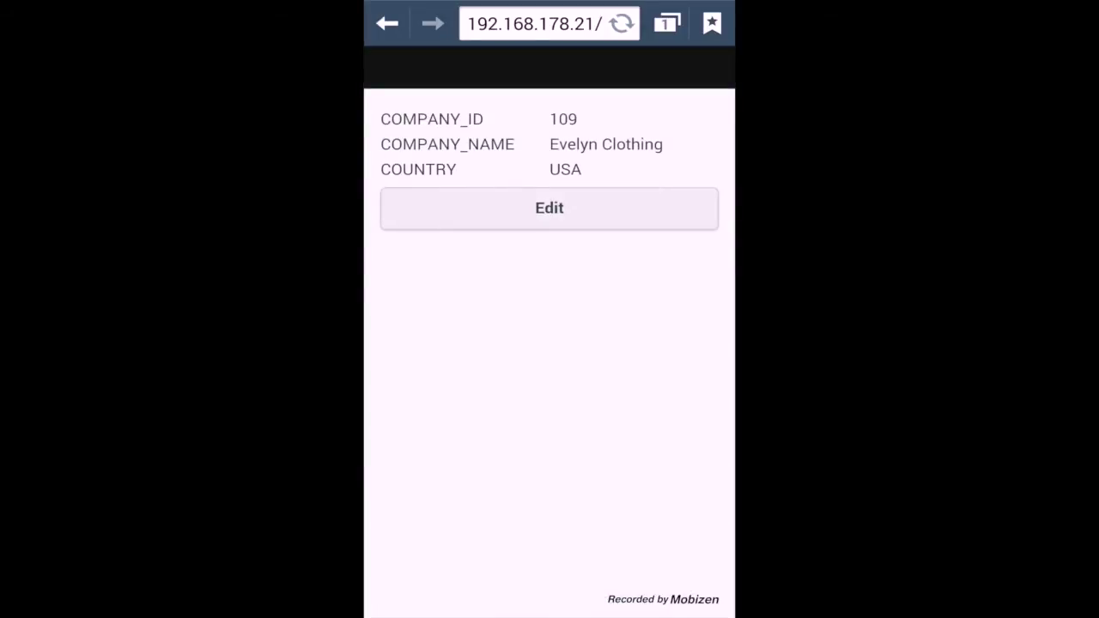
left_click(549, 208)
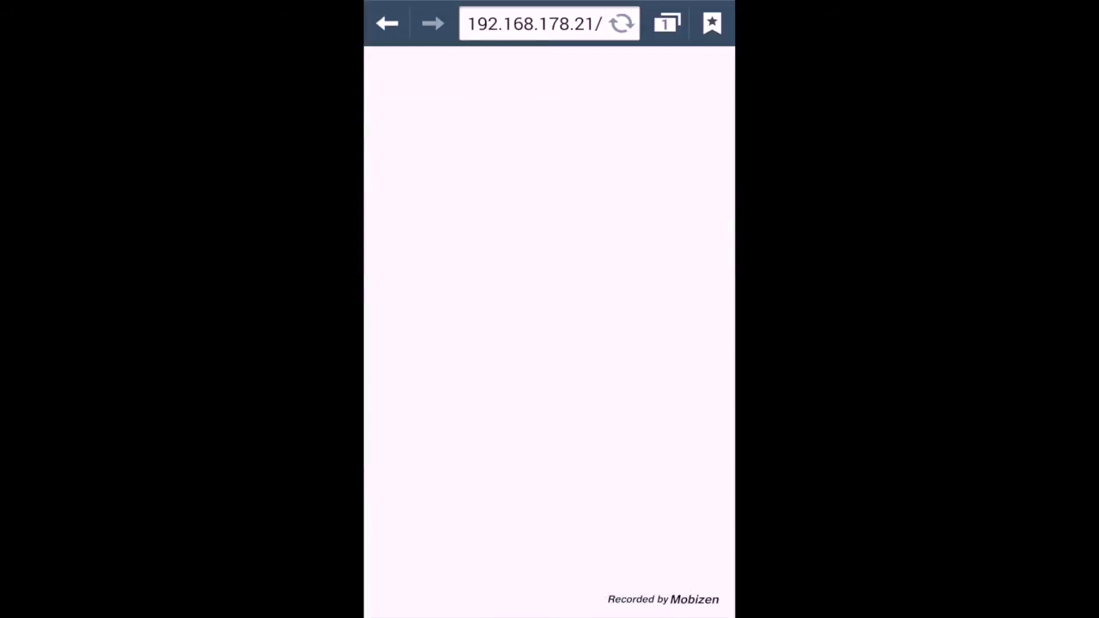
left_click(671, 138)
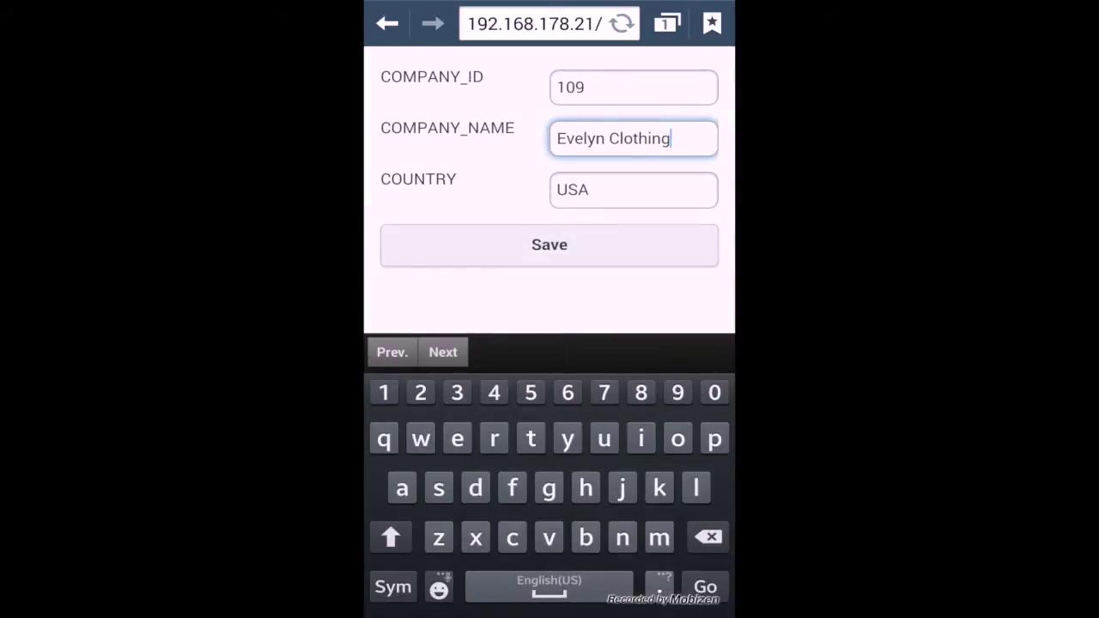
key("shift")
key("shift")
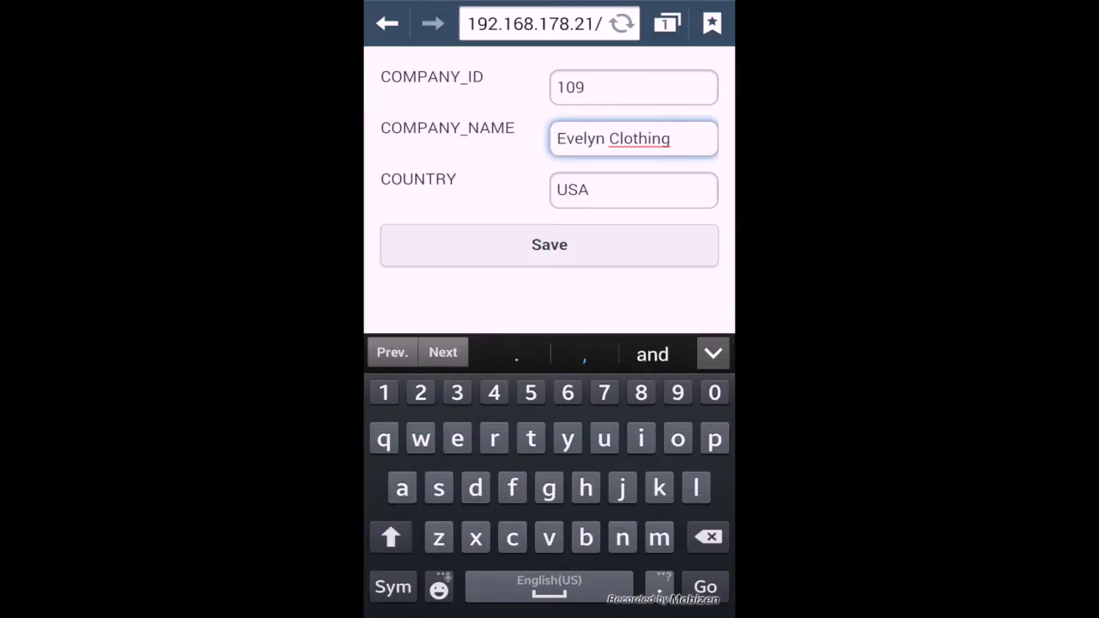
type("Corp")
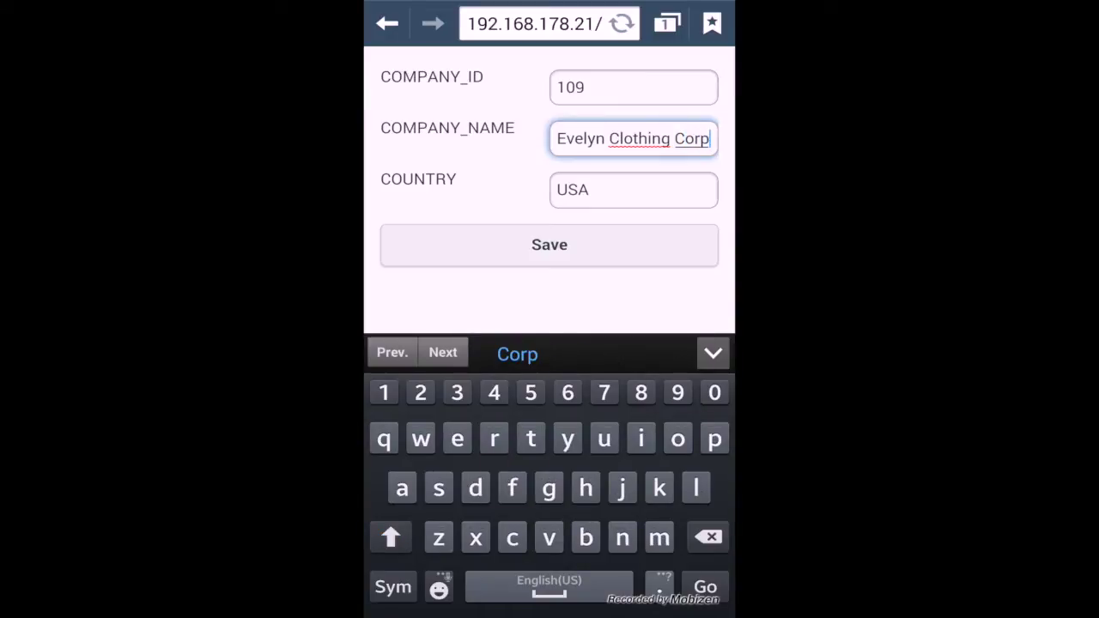
left_click(545, 188)
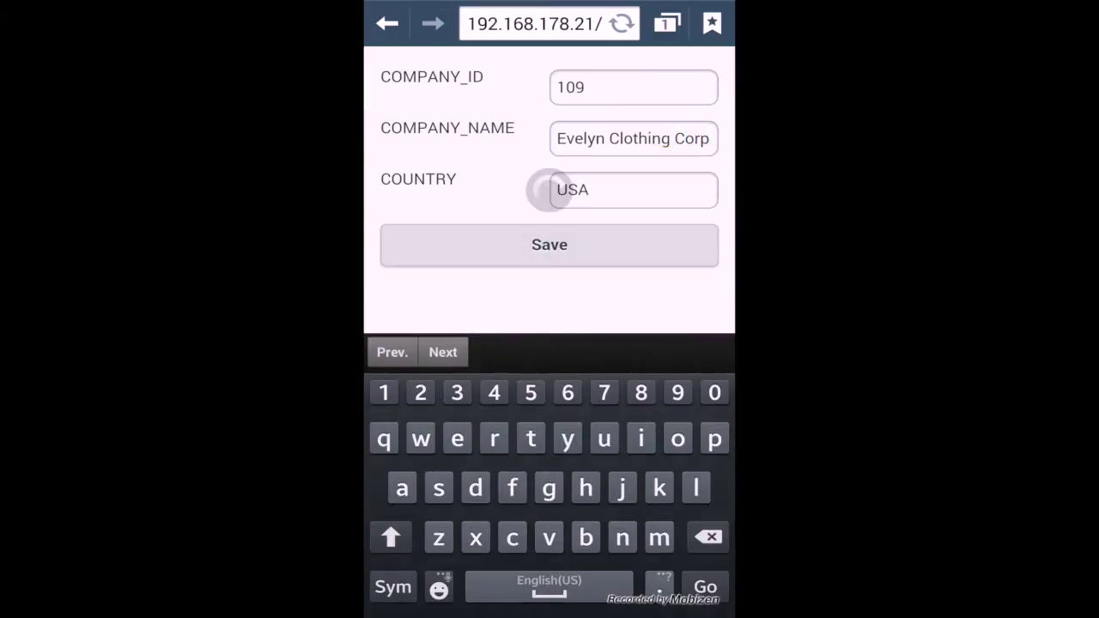
left_click(539, 202)
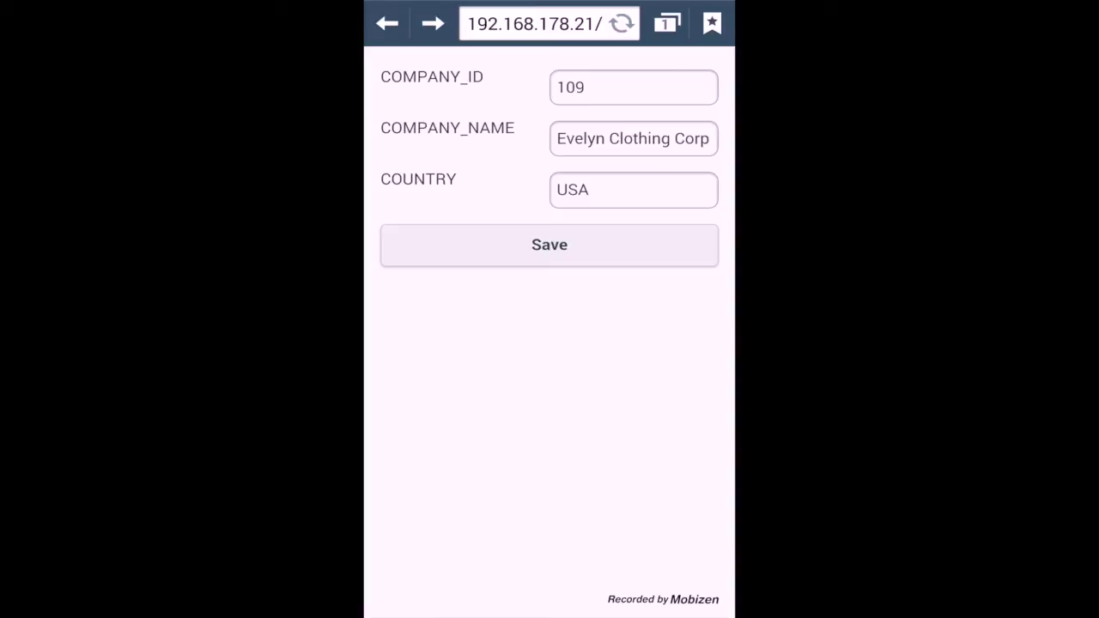
left_click(634, 87)
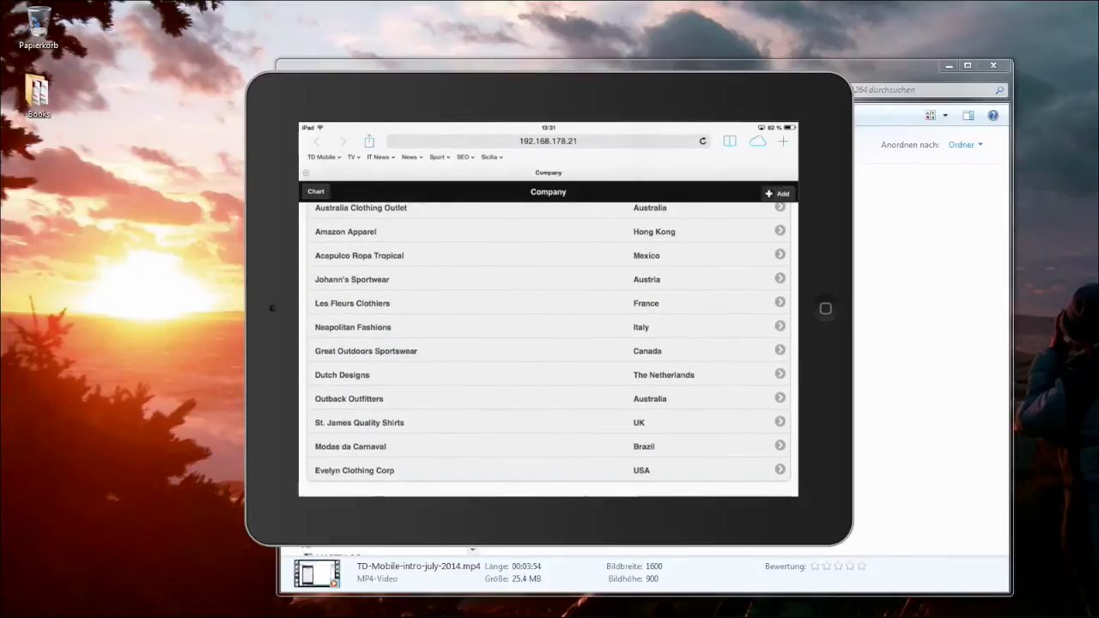
Append 'oration' to Evelyn Clothing Corp's COMPANY_NAME, save it, and dismiss the Changes Saved alert.
left_click(354, 471)
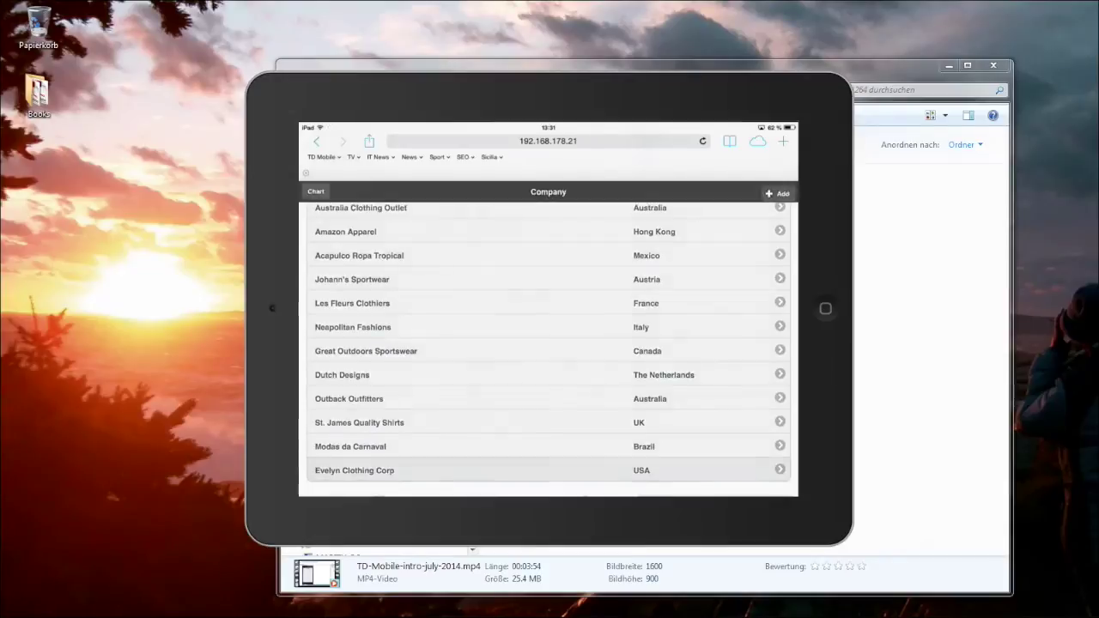
left_click(548, 262)
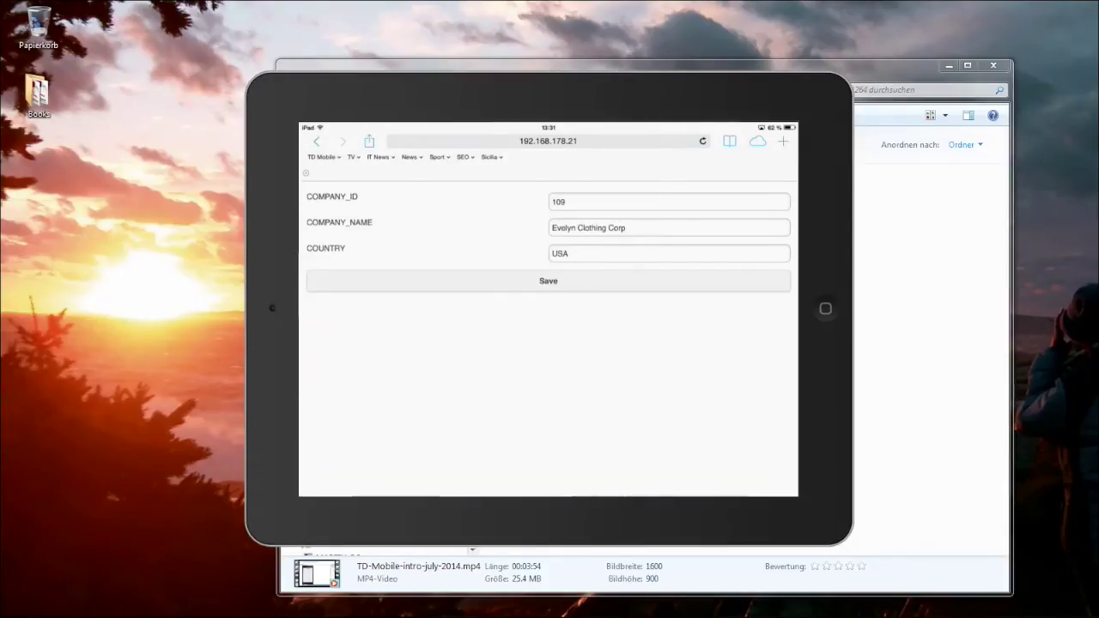
left_click(625, 228)
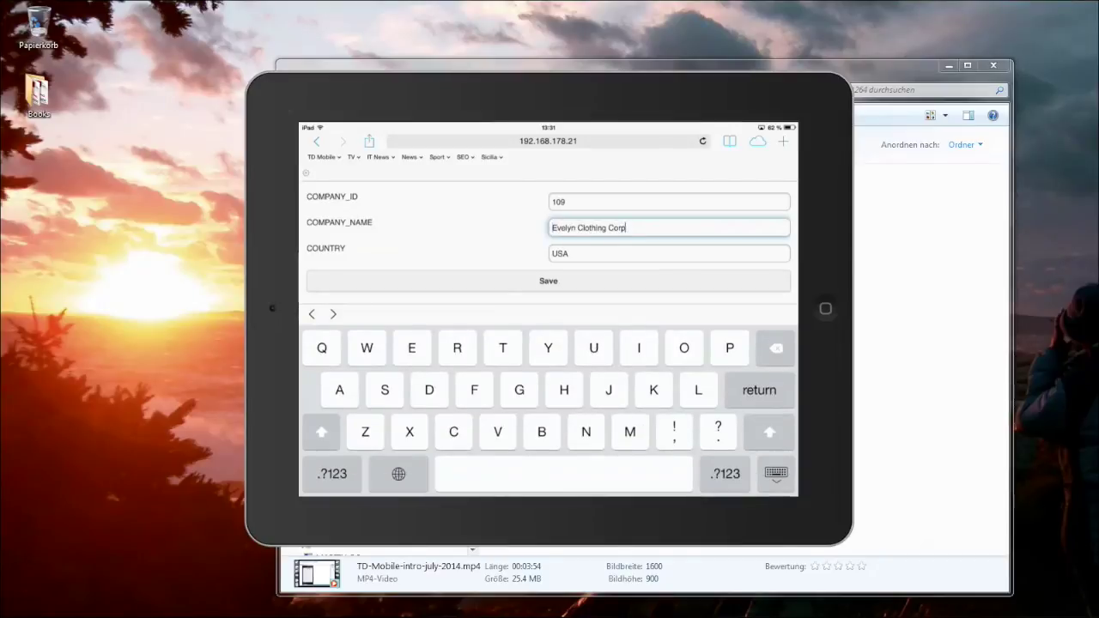
type("orati")
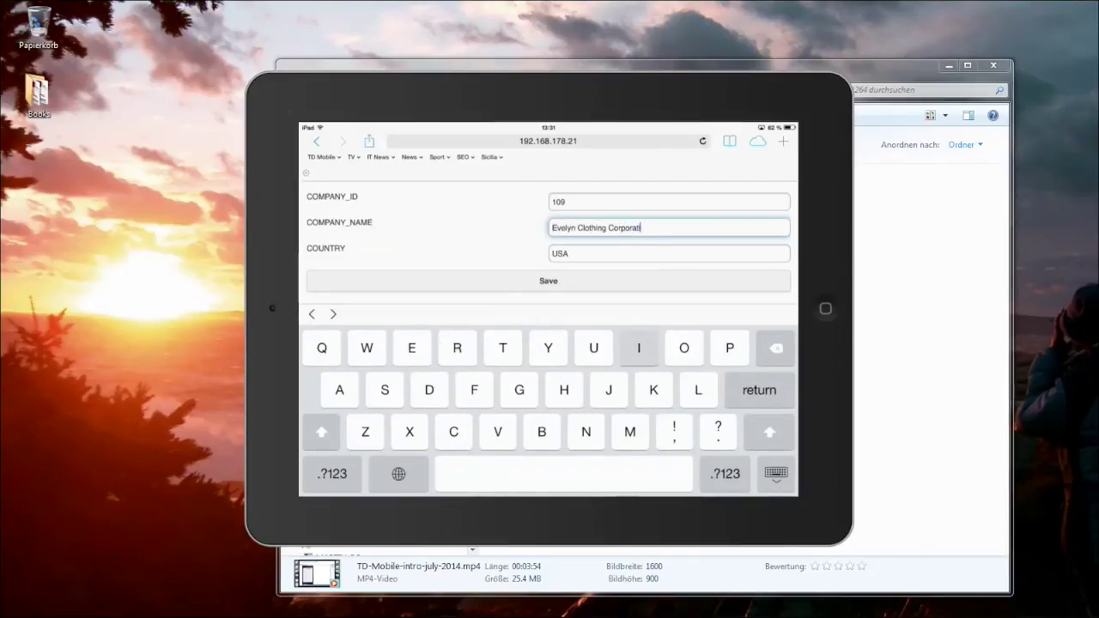
type("on")
left_click(775, 473)
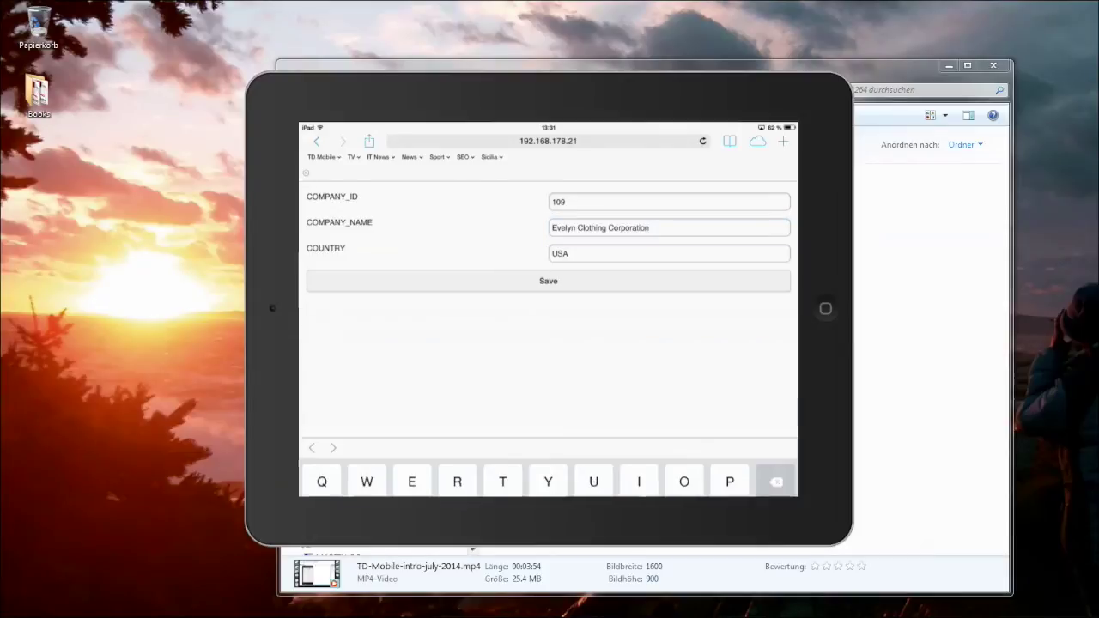
left_click(548, 280)
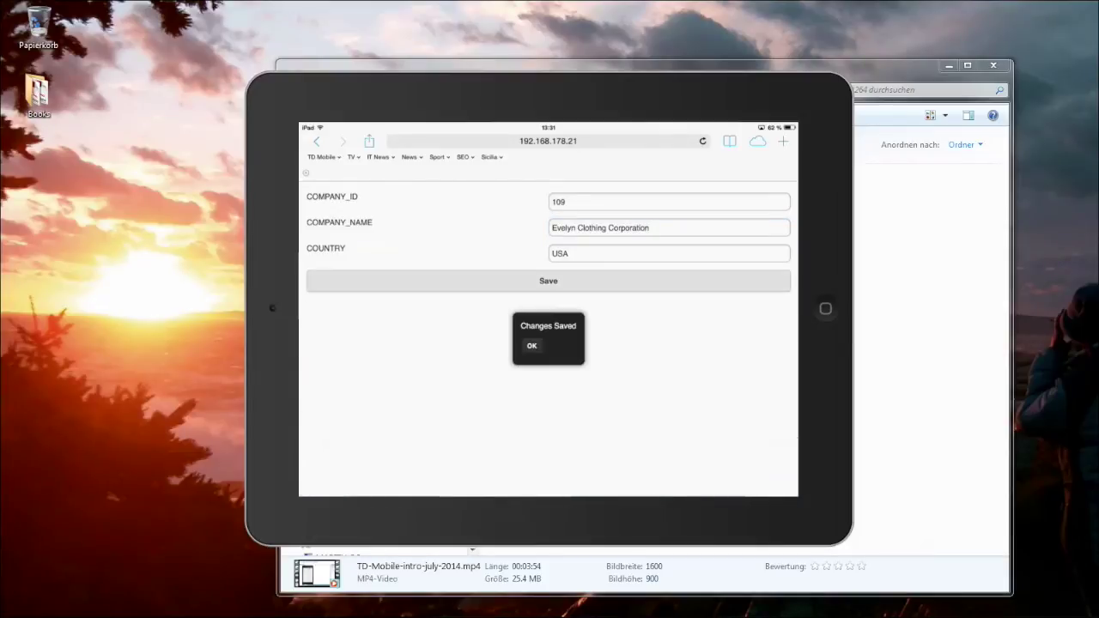
left_click(531, 345)
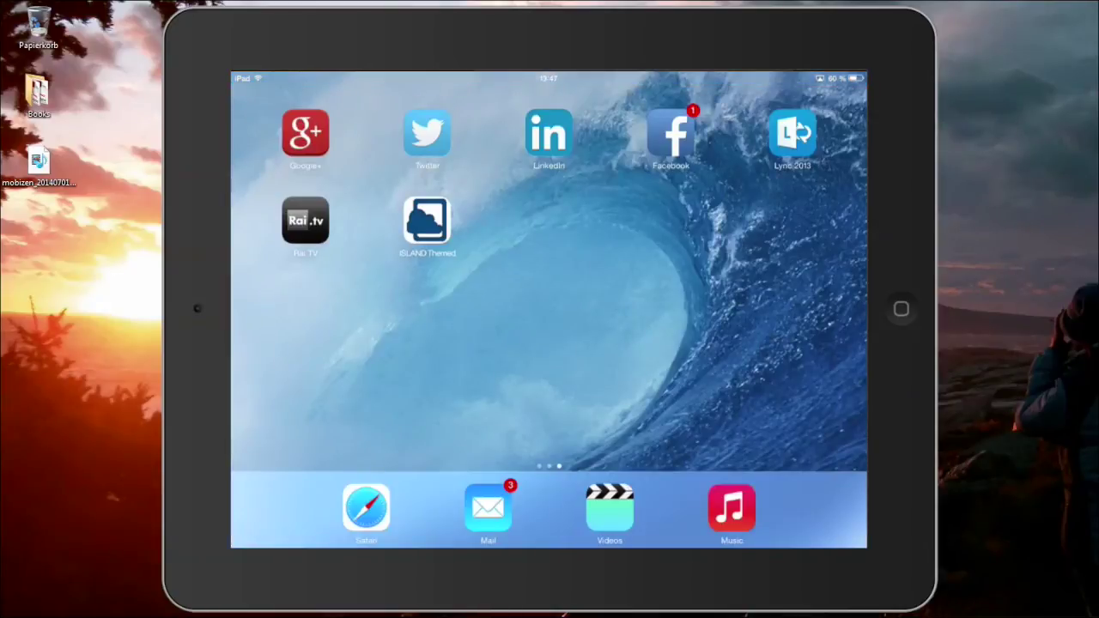
Launch ISLAND Themed, open Dutch Designs' invoices, view its OPEN invoice, and return to the list.
left_click(427, 220)
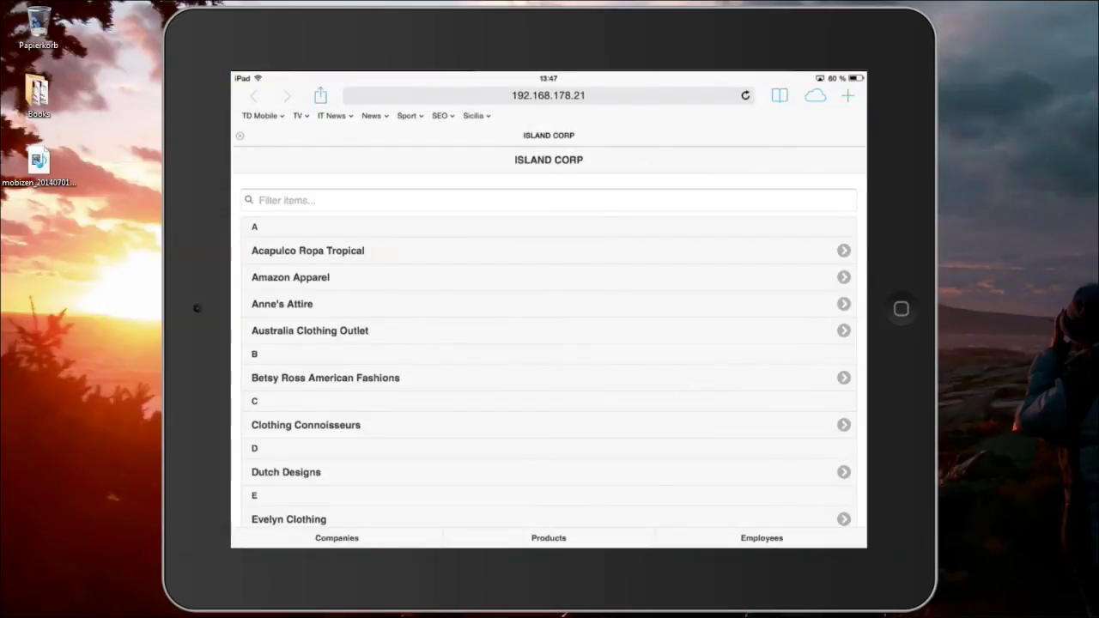
scroll(549, 352, "down", 3)
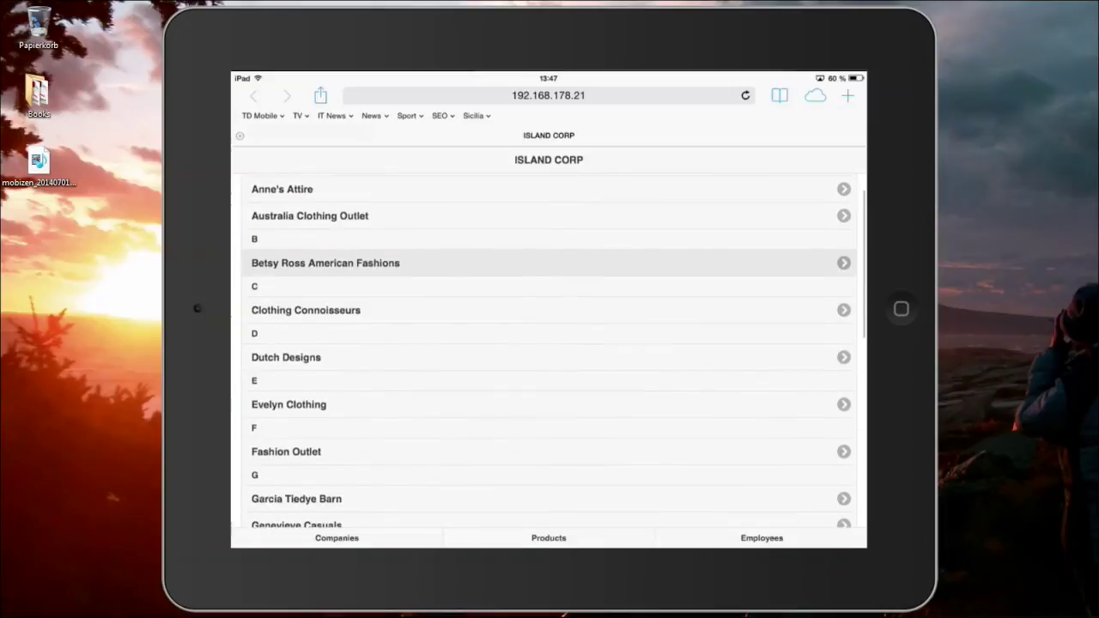
left_click(286, 352)
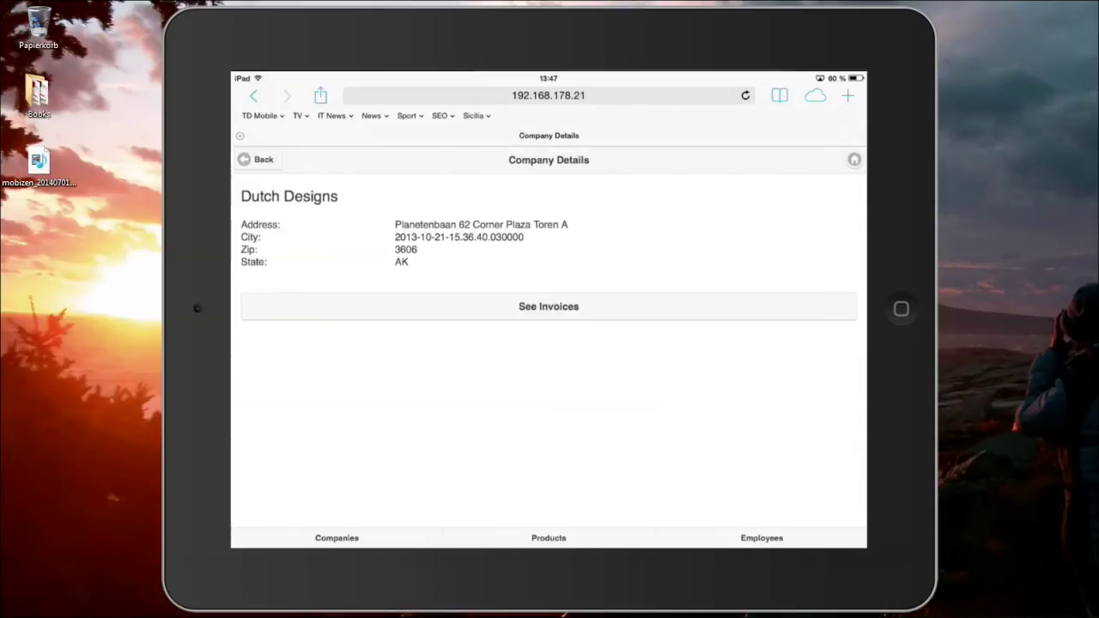
left_click(549, 307)
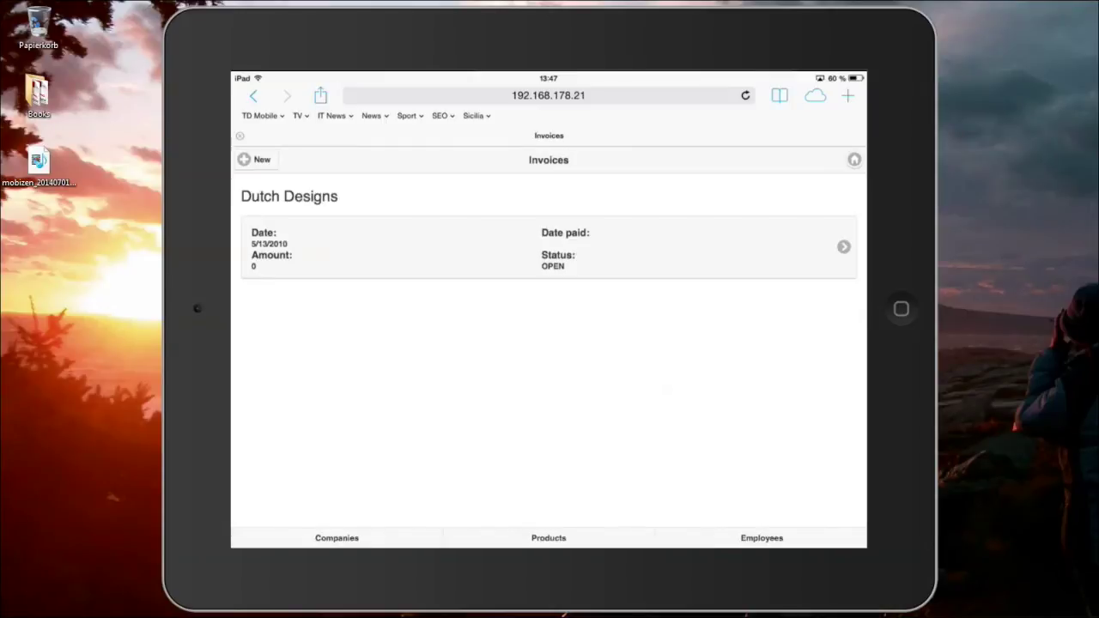
left_click(548, 247)
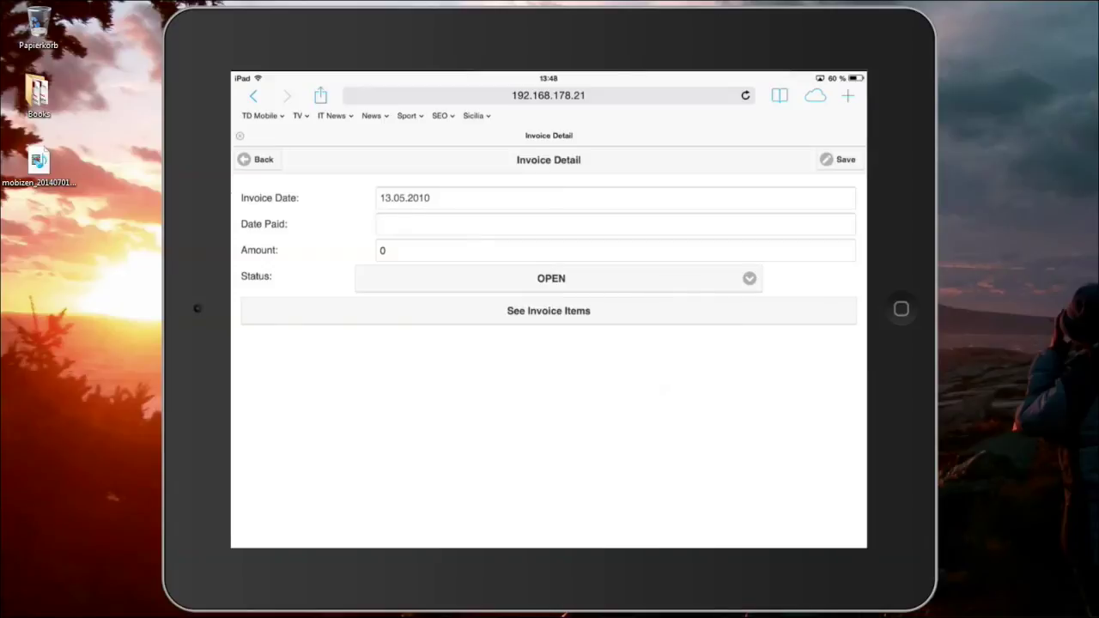
left_click(256, 160)
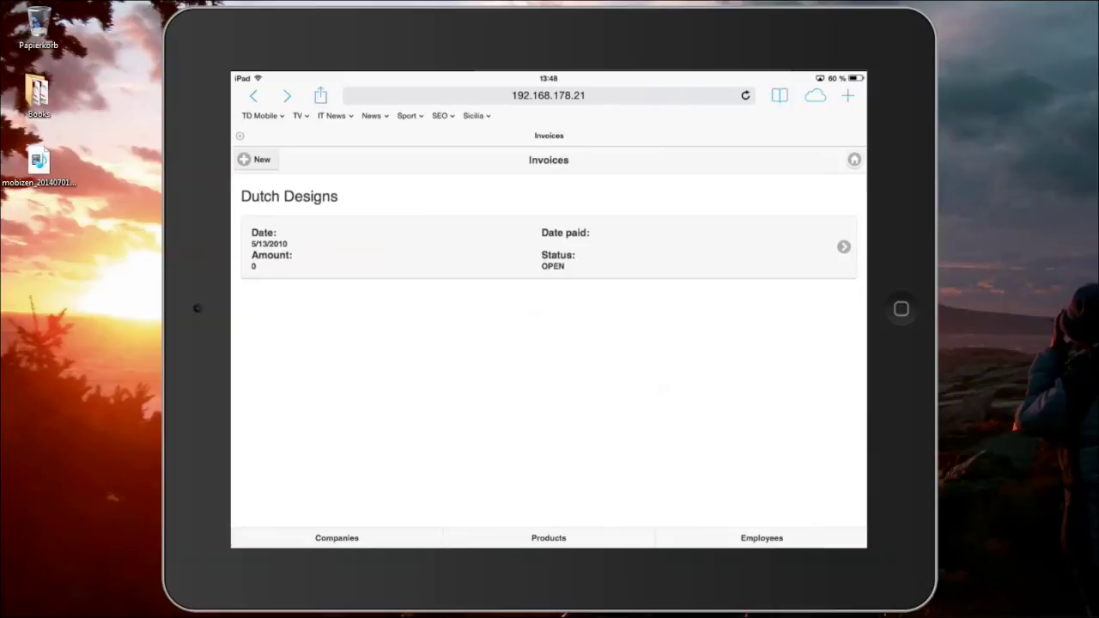
View the Hawaiian Mu Mu product details, then open an employee from the Employees list.
left_click(549, 538)
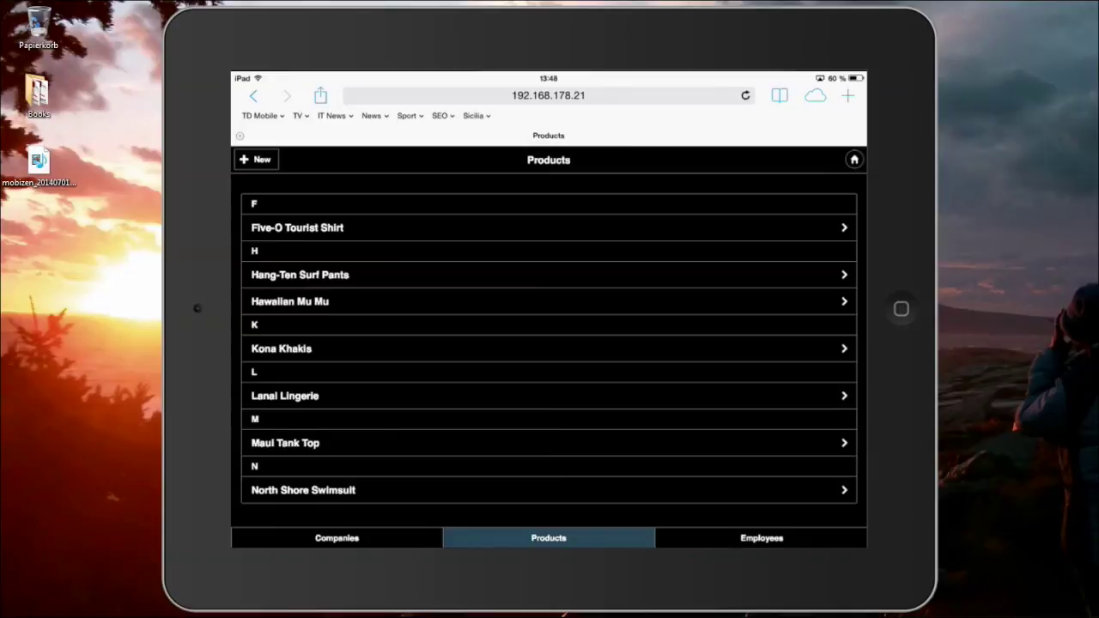
left_click(549, 395)
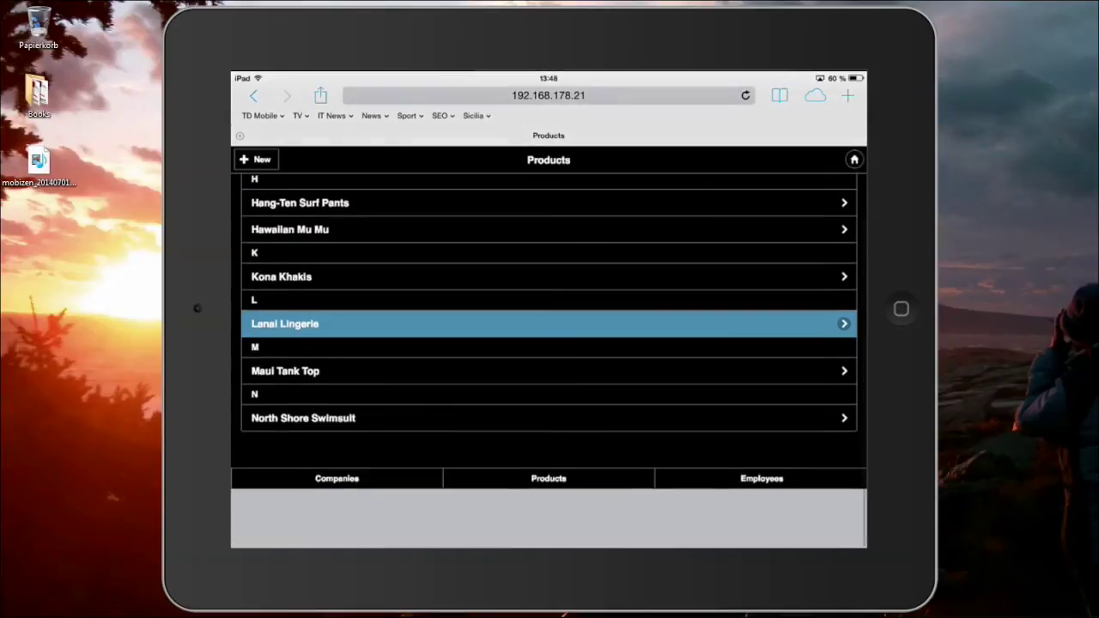
left_click(549, 302)
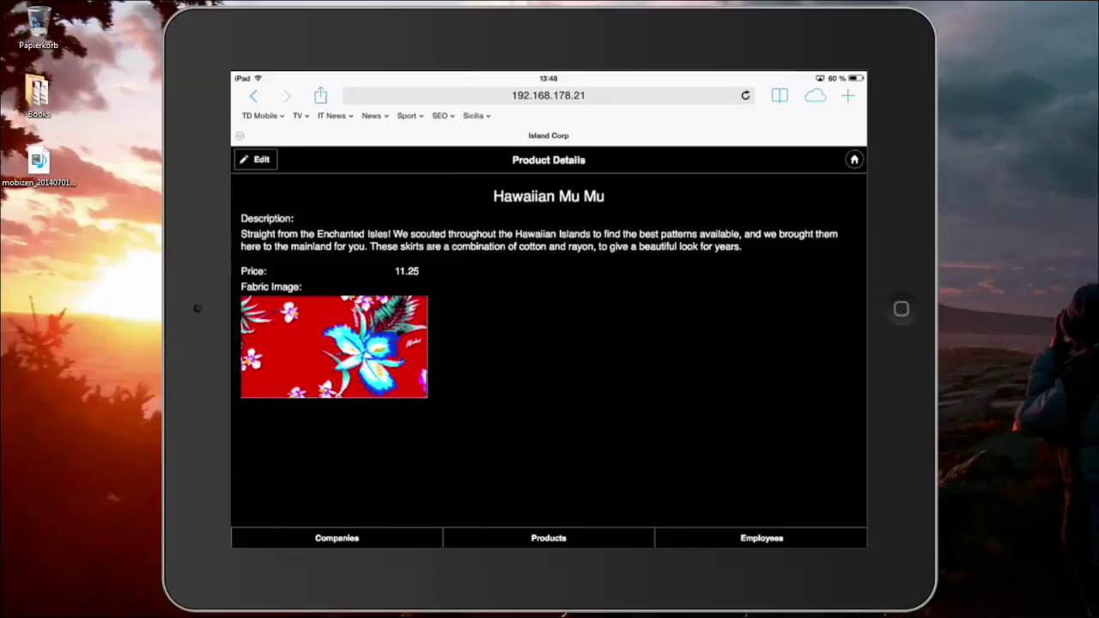
left_click(761, 538)
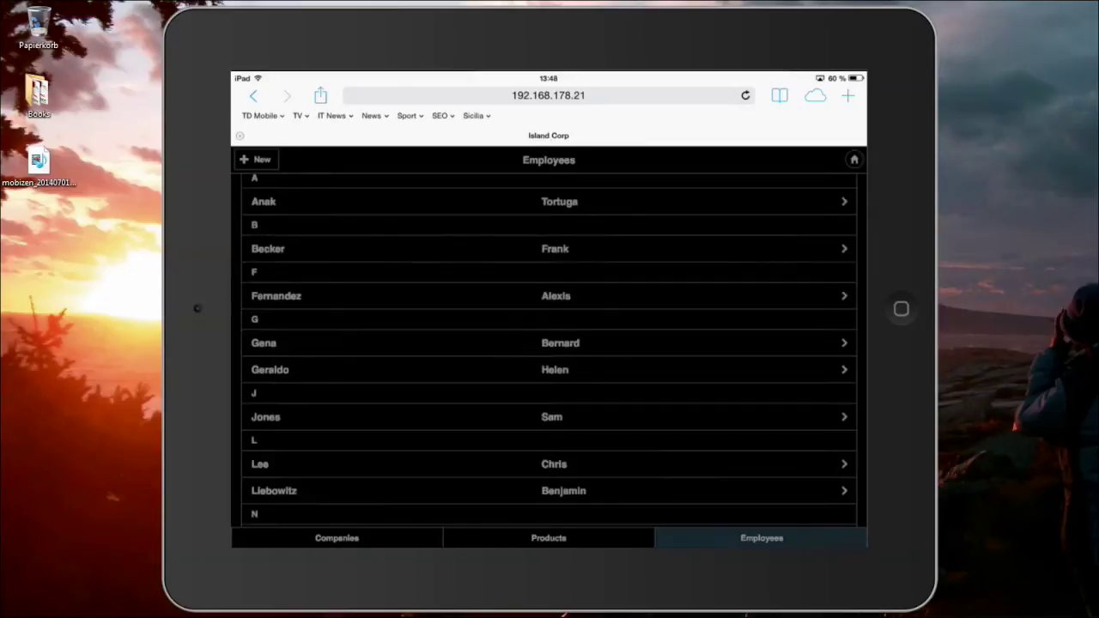
left_click(548, 396)
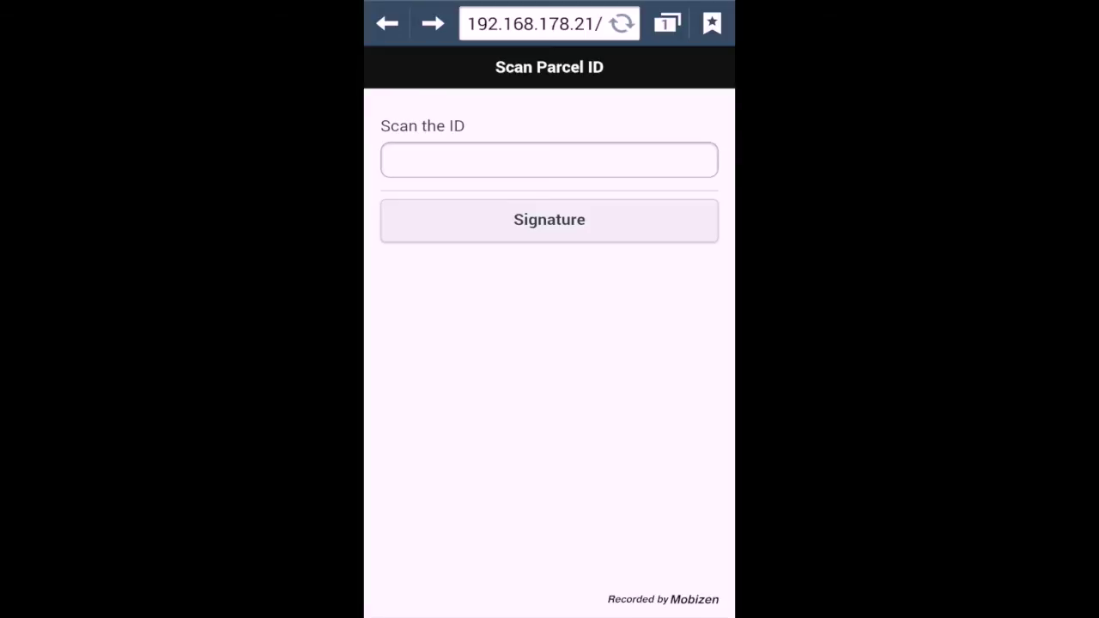
Scan the parcel barcode into the ID field and draw a signature on the Sign here pad.
left_click(549, 159)
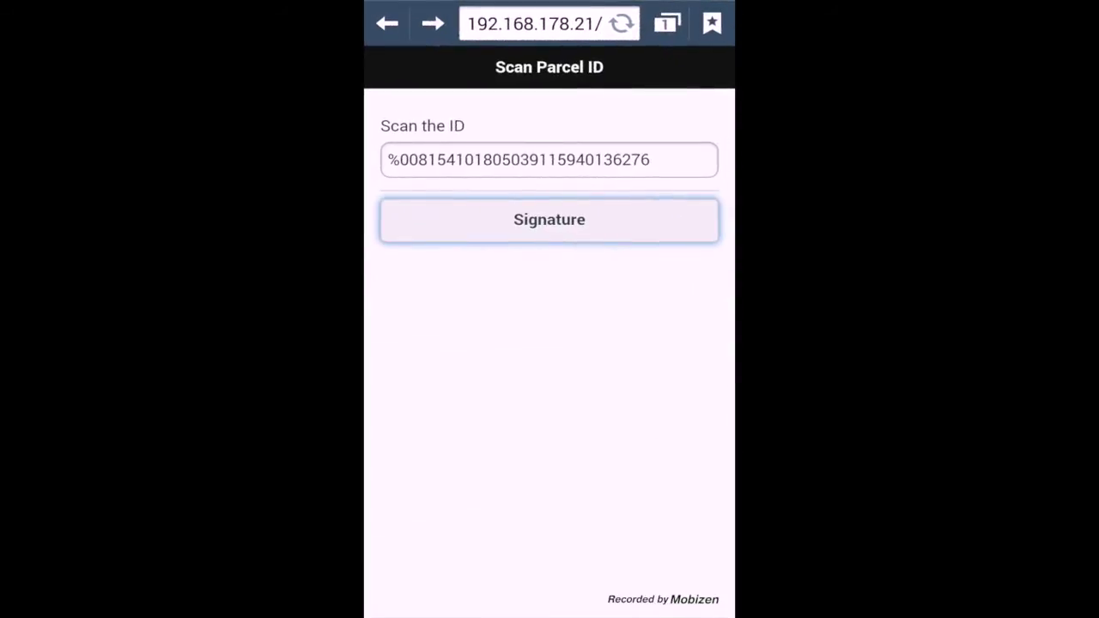
left_click(550, 220)
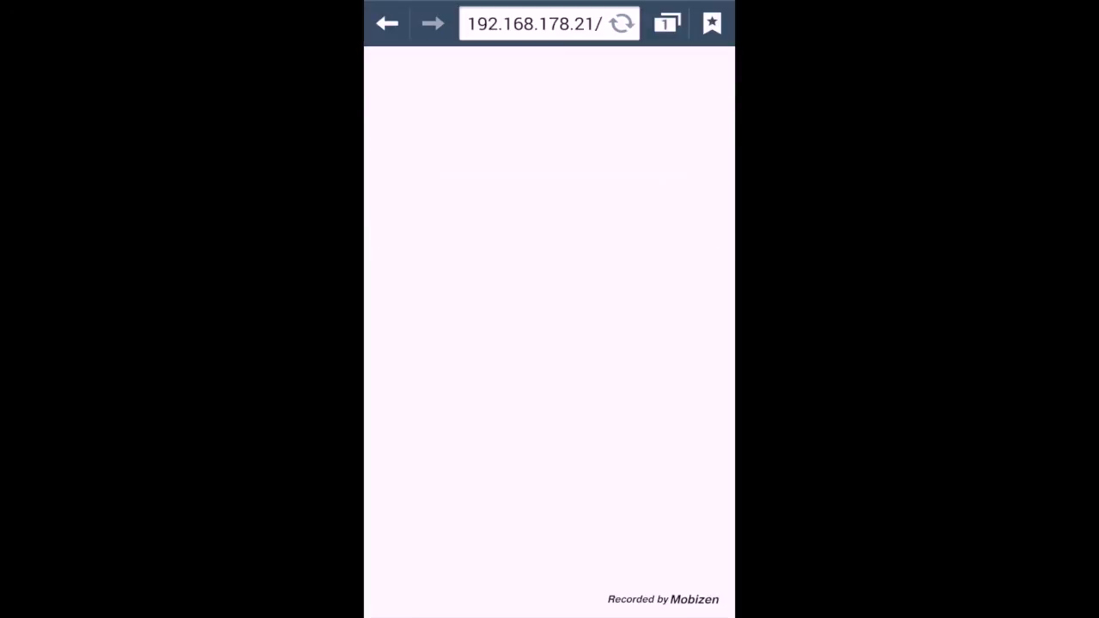
left_click_drag(453, 161, 652, 176)
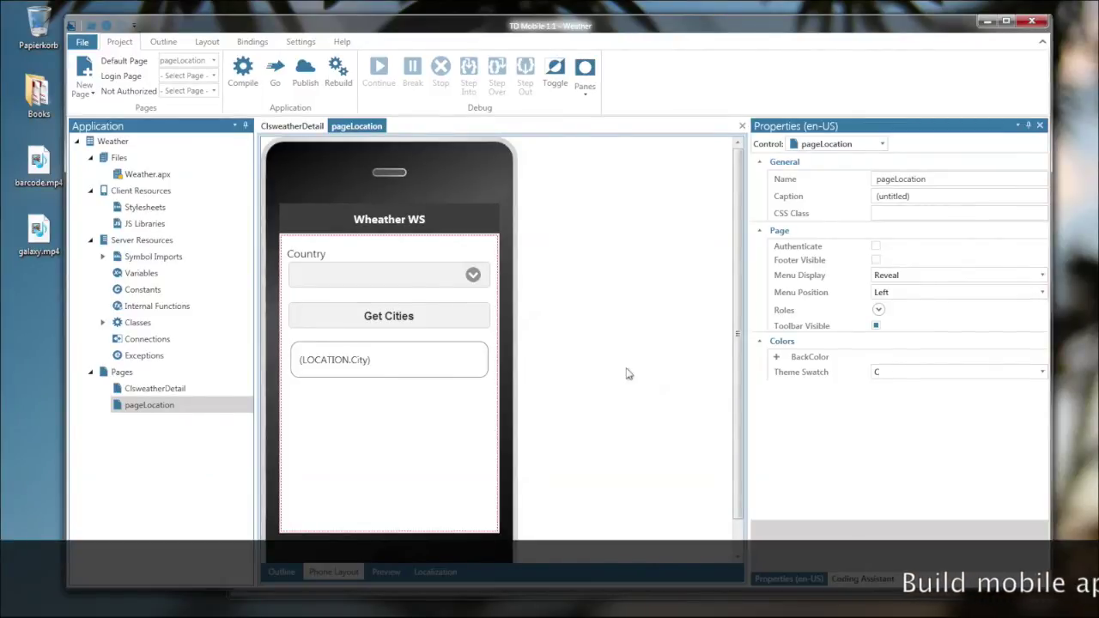
Check the Country combo box and ClsweatherDetail page, then compile and run the Weather app.
left_click(447, 282)
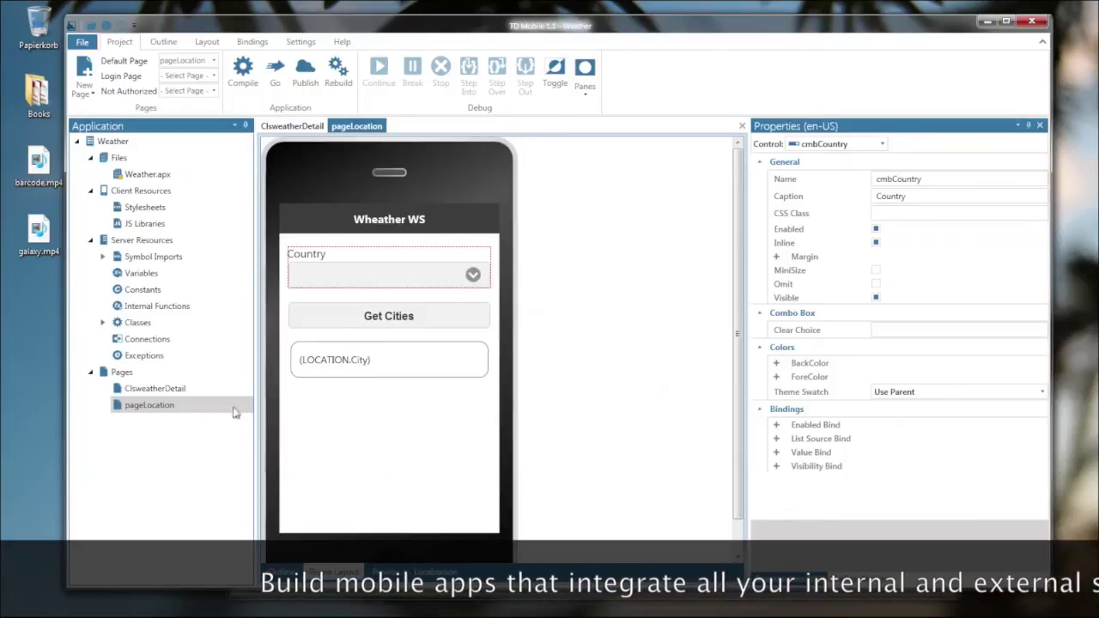
left_click(175, 389)
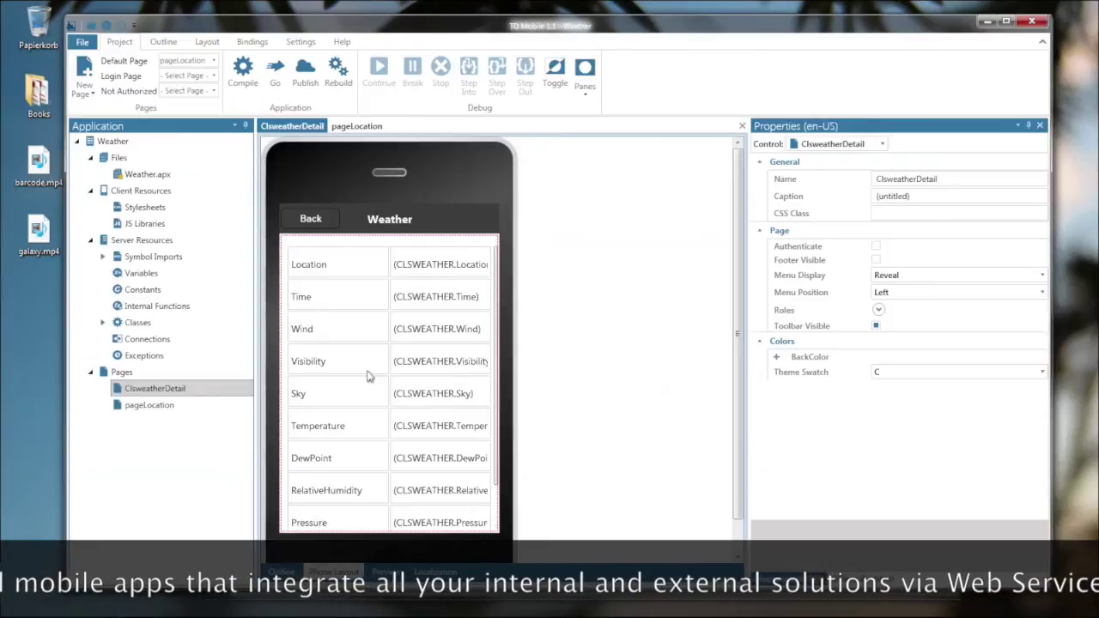
left_click(272, 79)
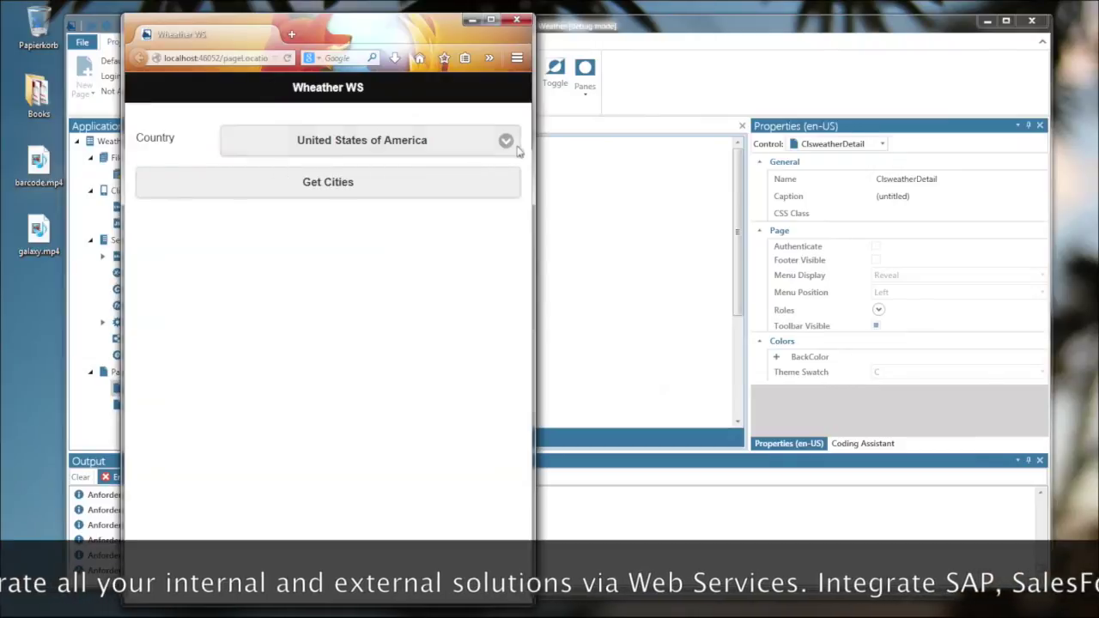
Choose France, load its cities, and show the weather for Toulouse / Francazal.
left_click(503, 140)
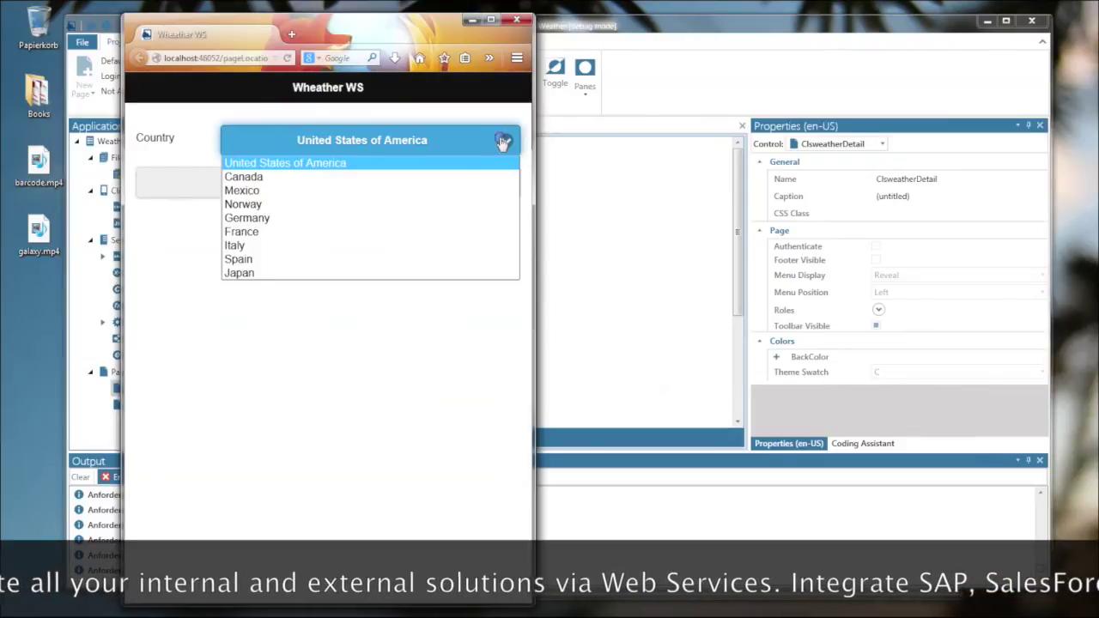
left_click(240, 232)
left_click(266, 191)
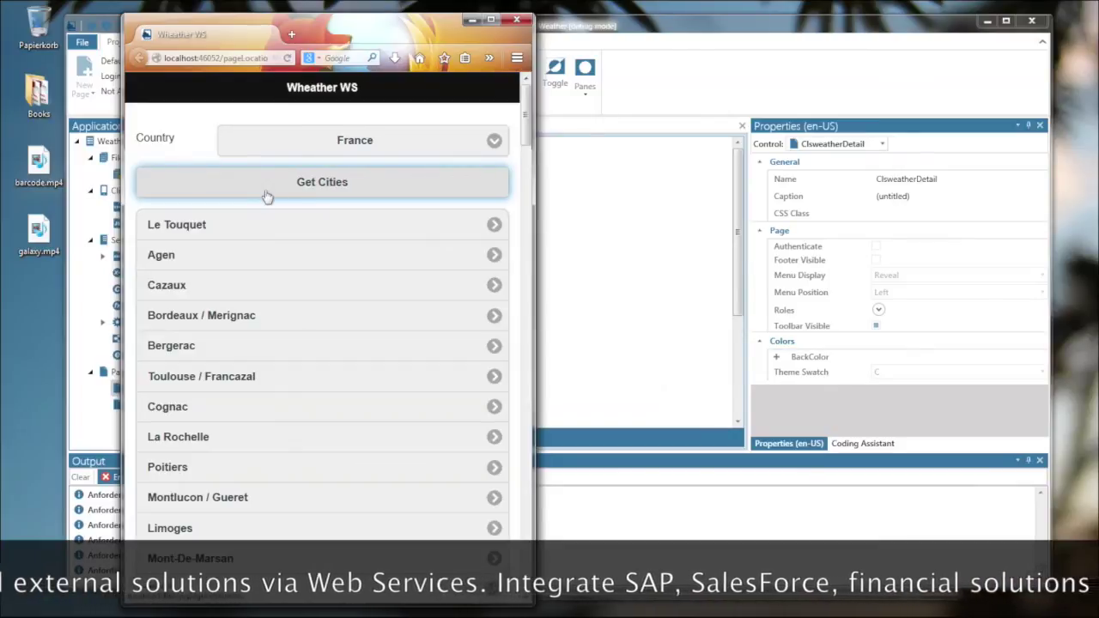
left_click(232, 378)
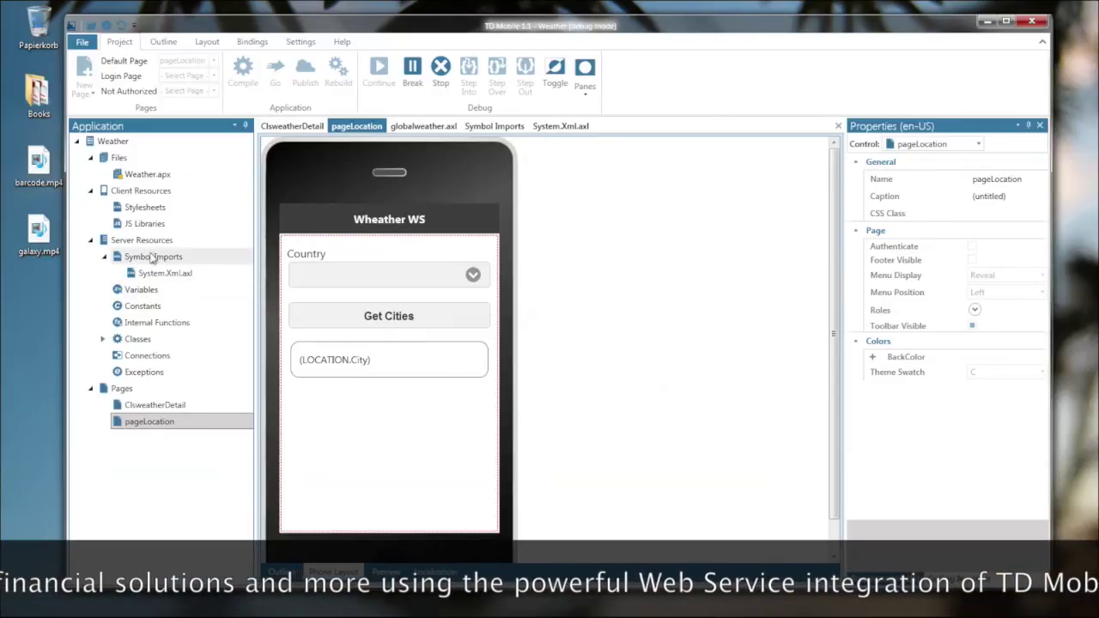
left_click(151, 258)
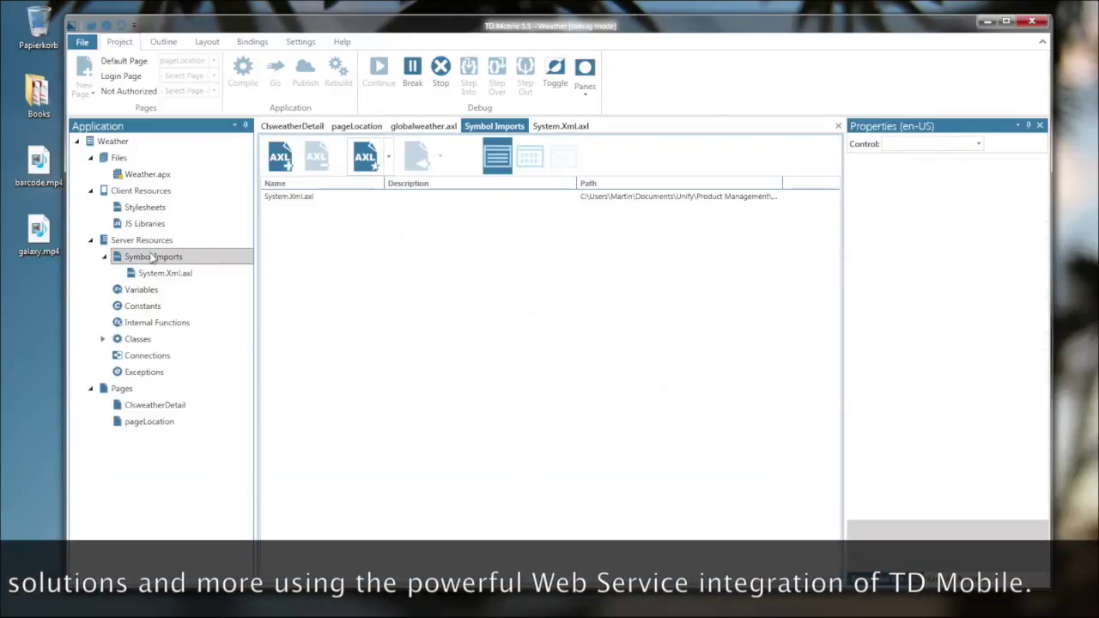
Import the pasted global weather WSDL as a web service, generating globalweather.axl into the Web Service folder.
left_click(388, 162)
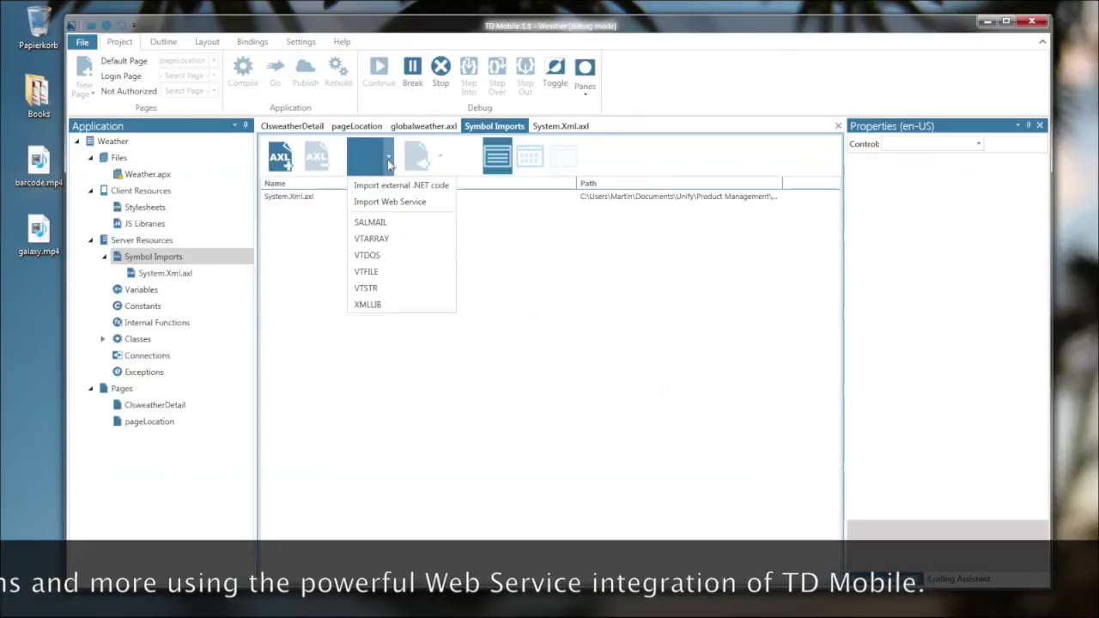
left_click(410, 206)
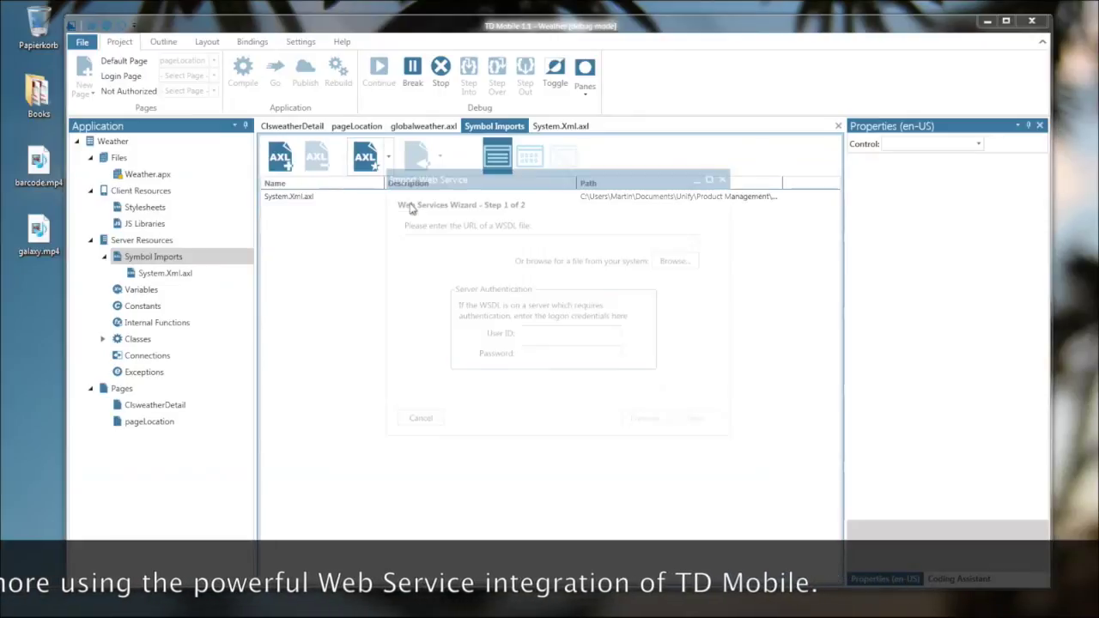
left_click(421, 241)
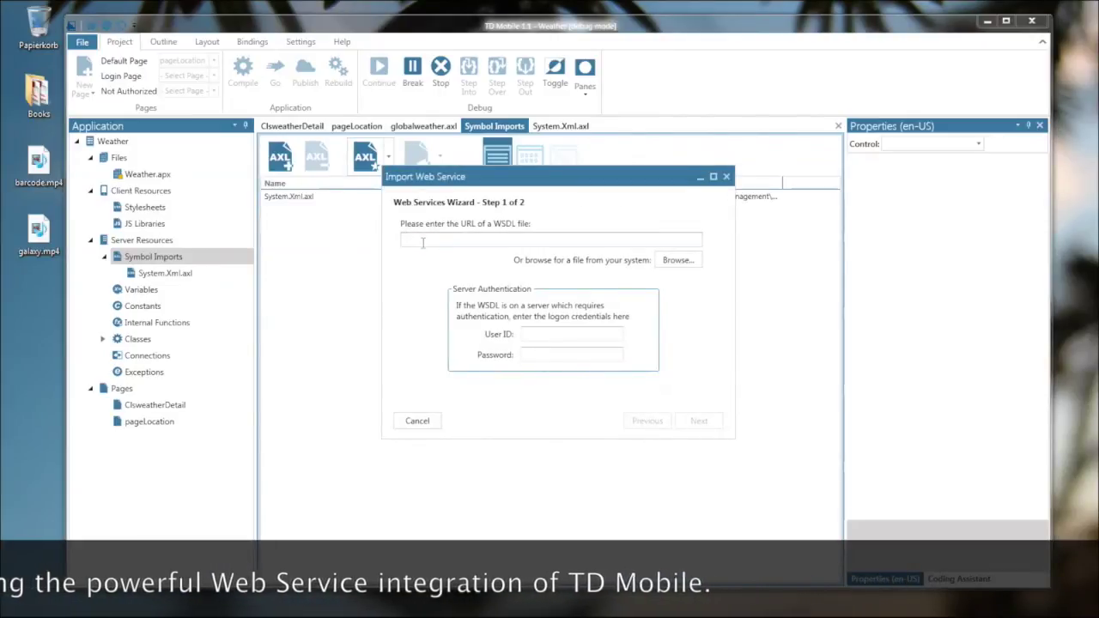
type("http://www.webservicex.net/globalweather.asmx?wsdl")
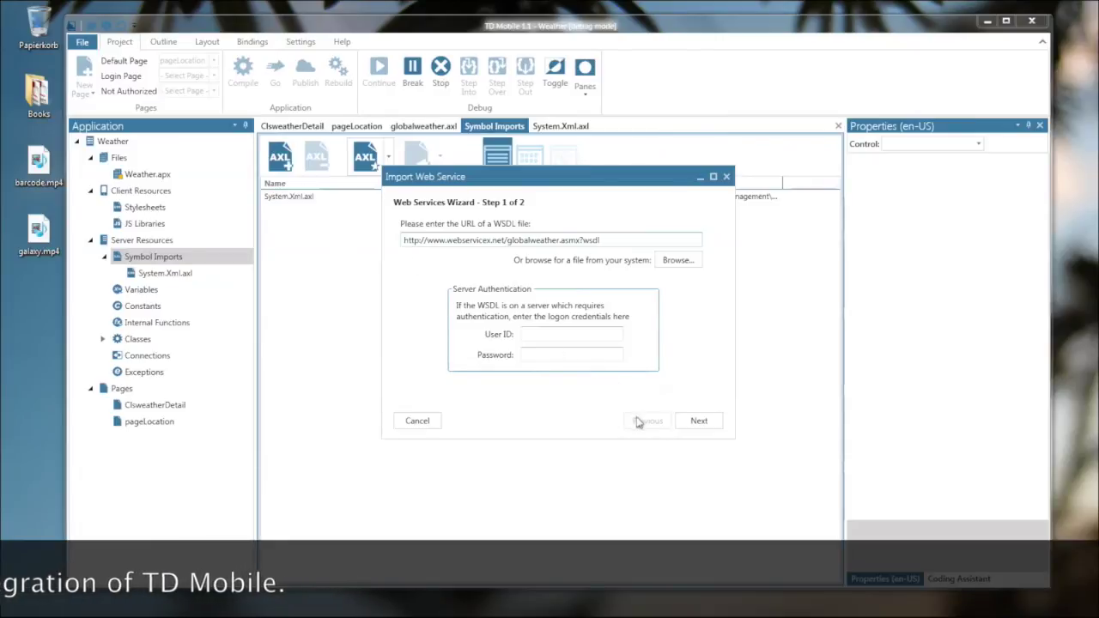
left_click(699, 421)
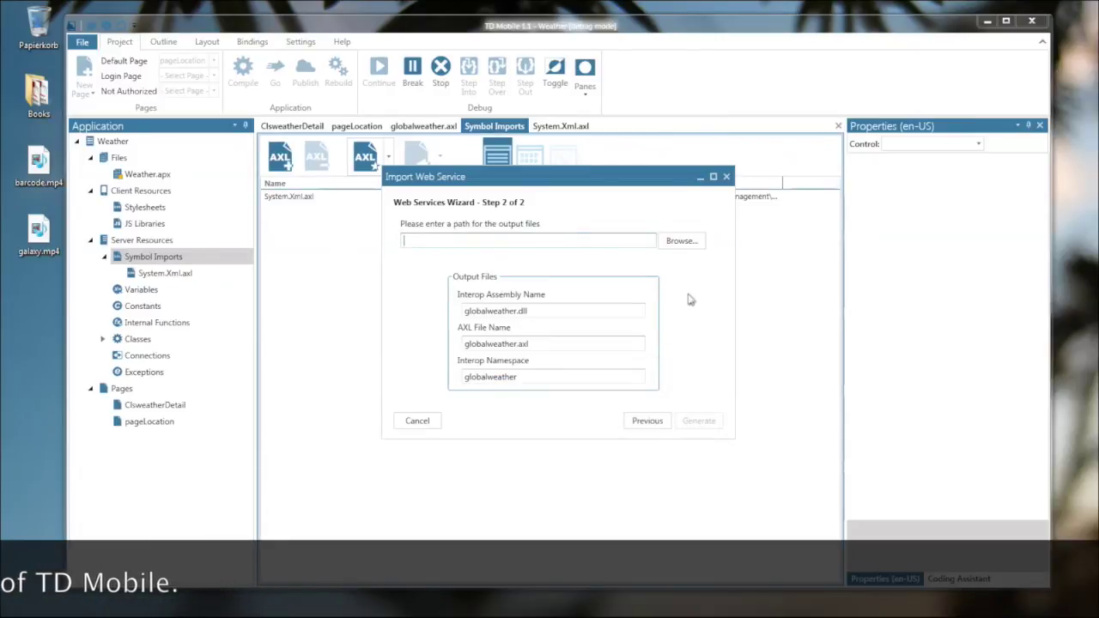
left_click(697, 241)
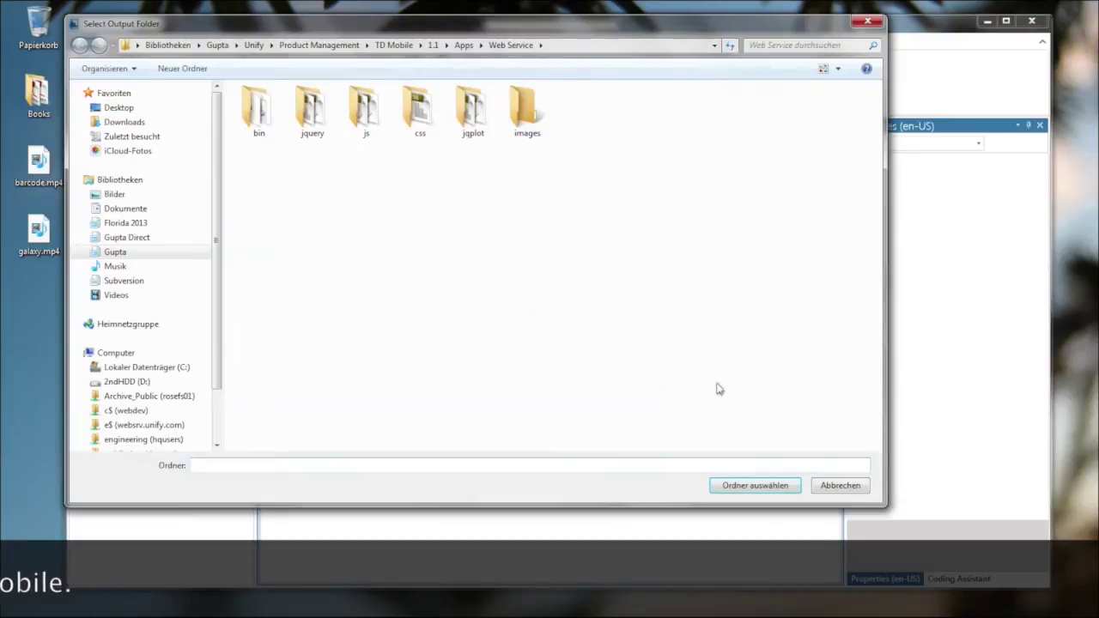
left_click(777, 491)
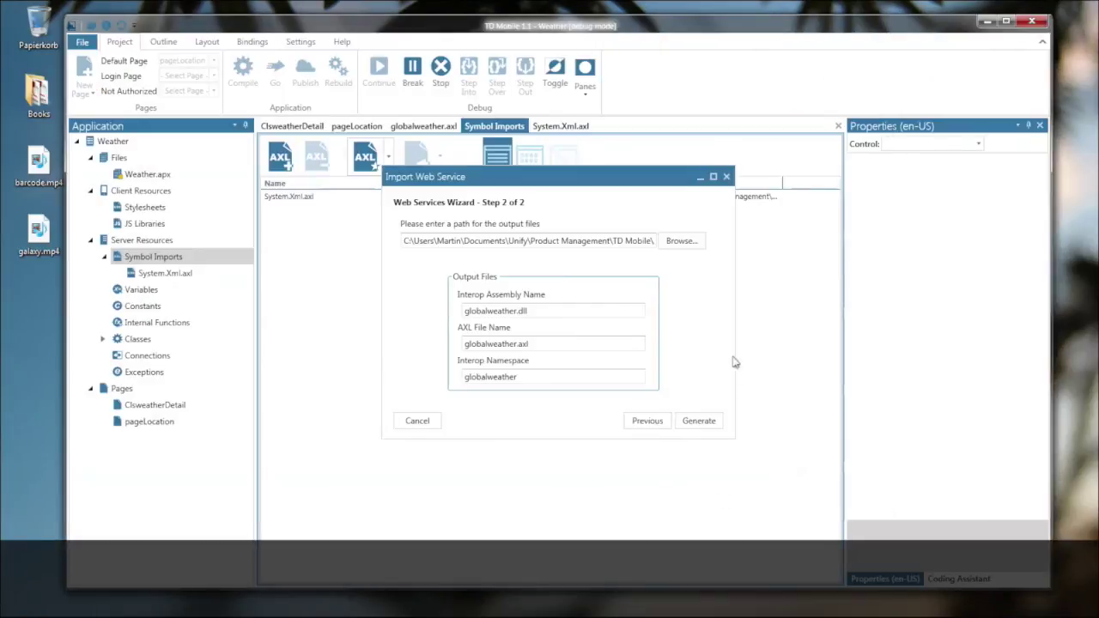
left_click(697, 421)
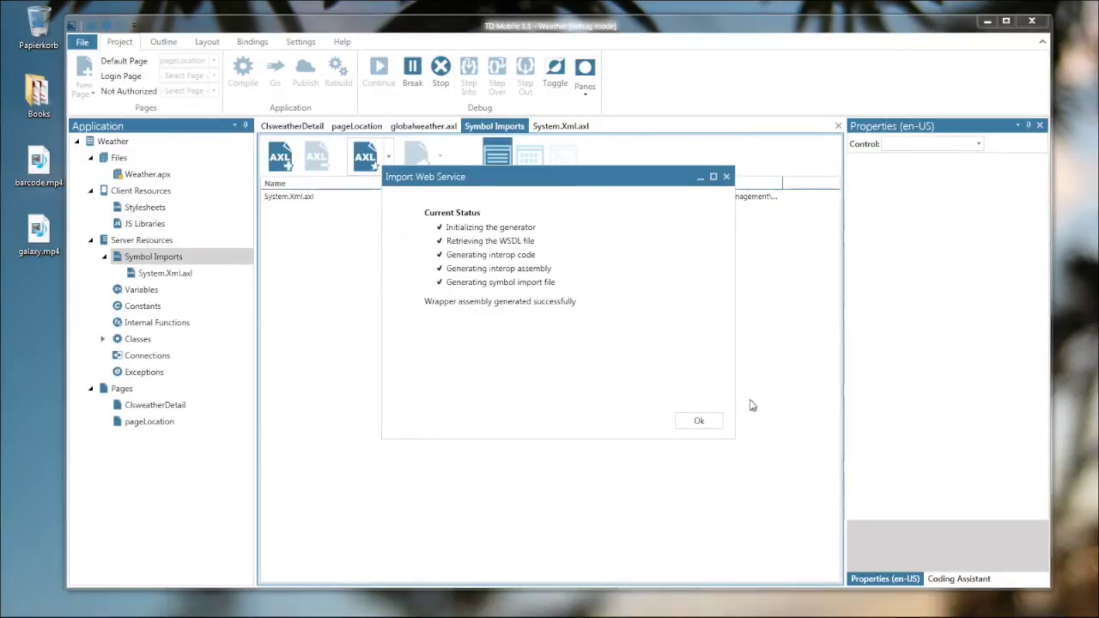
left_click(699, 420)
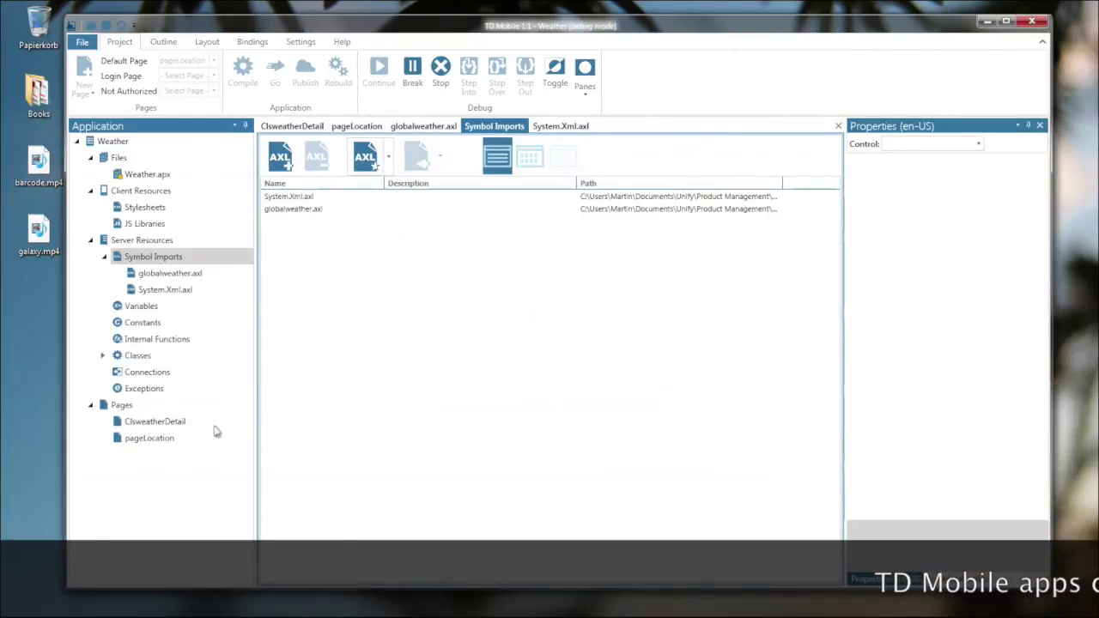
In pageLocation's Outline, expand Server > Operations > oGetCities down to its sCountry parameter.
double_click(169, 441)
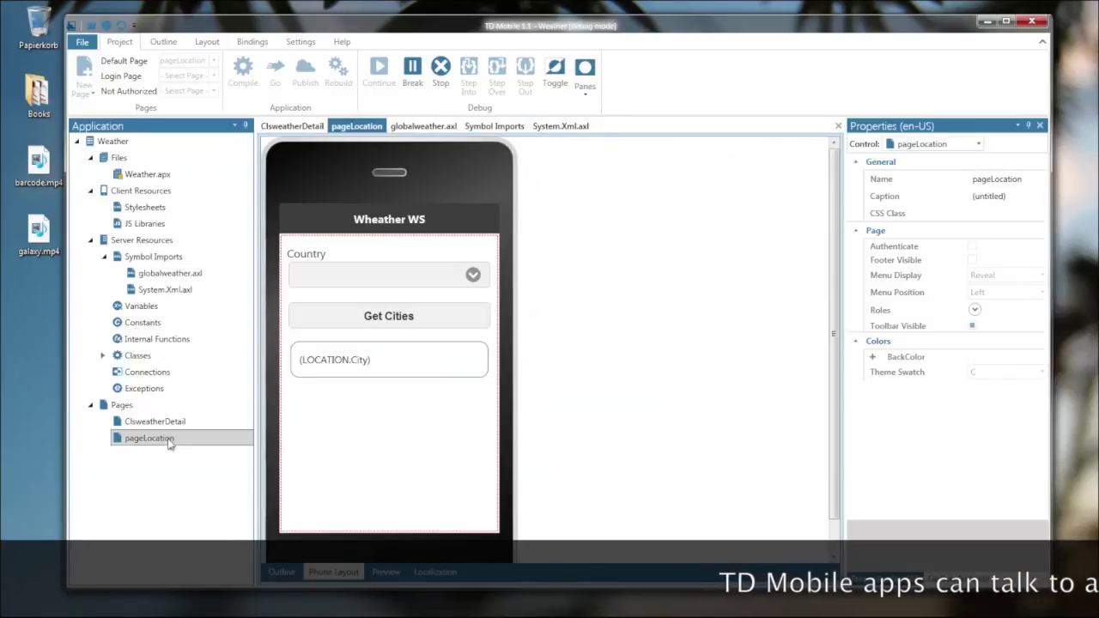
left_click(282, 572)
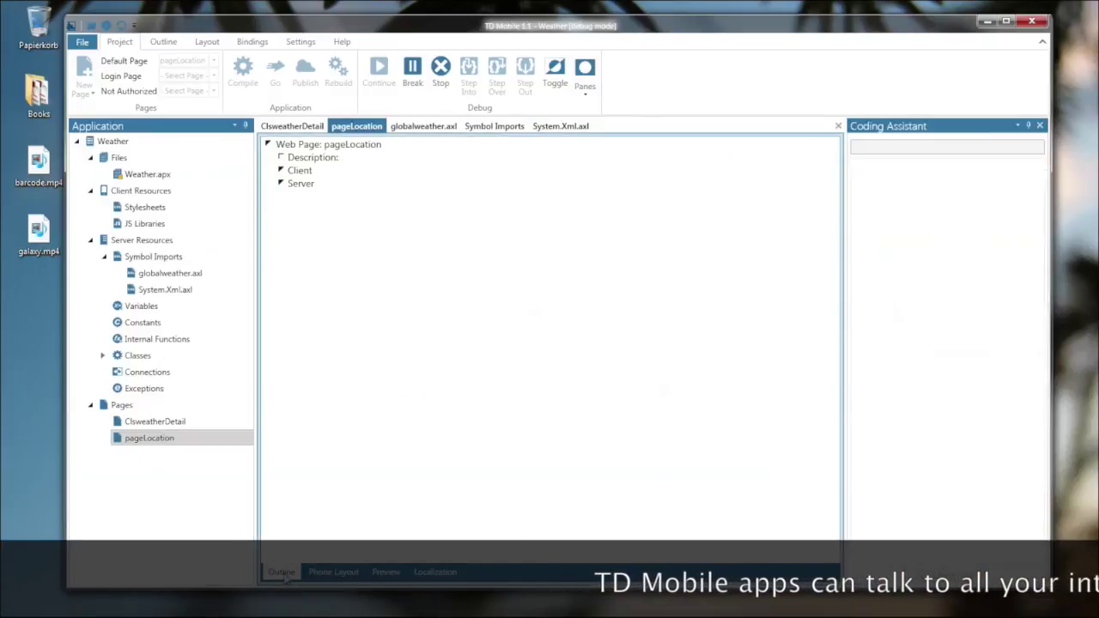
double_click(280, 183)
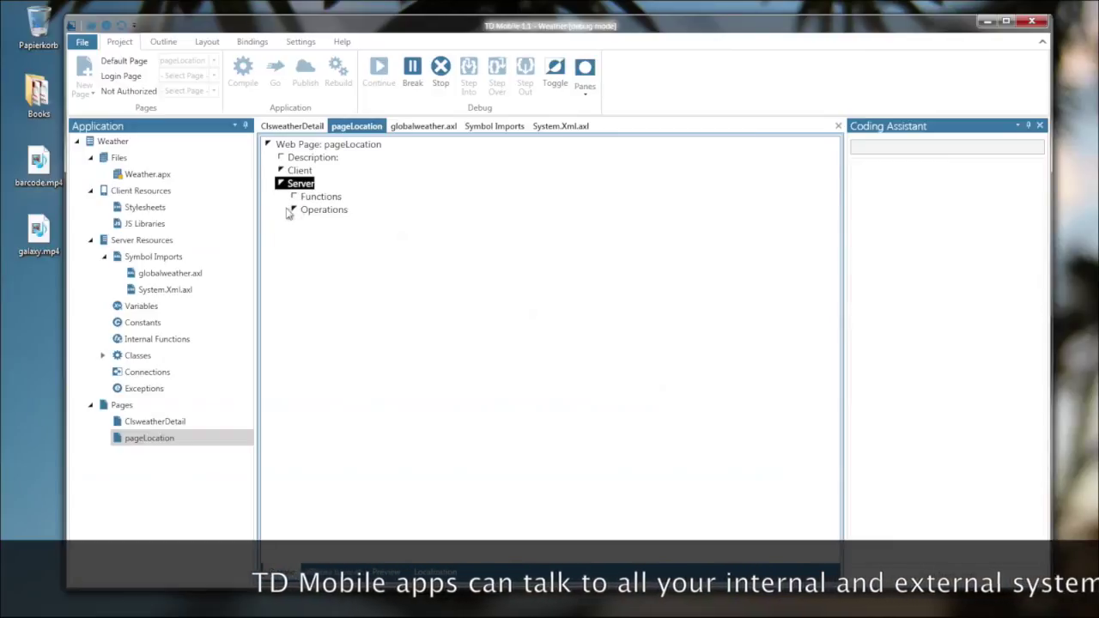
double_click(288, 214)
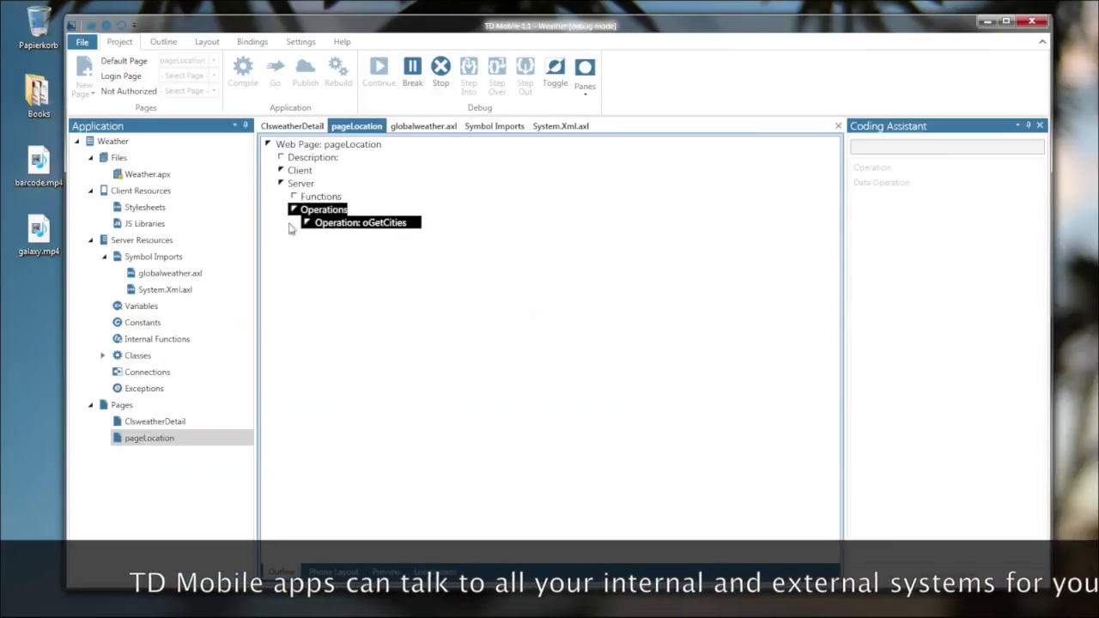
left_click(308, 224)
left_click(307, 223)
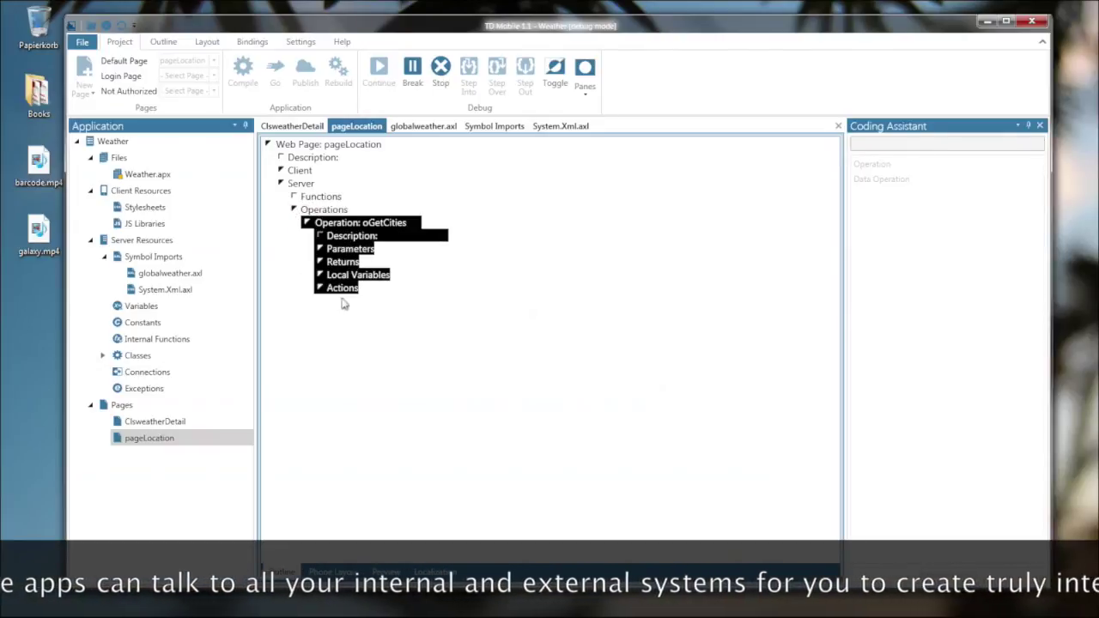
left_click(319, 248)
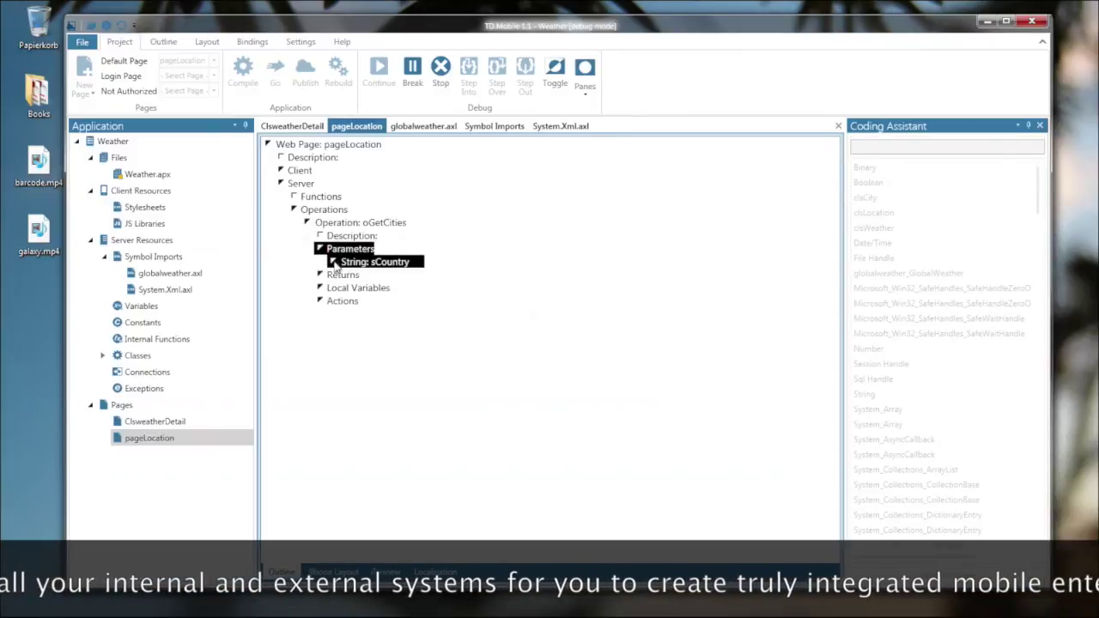
left_click(333, 262)
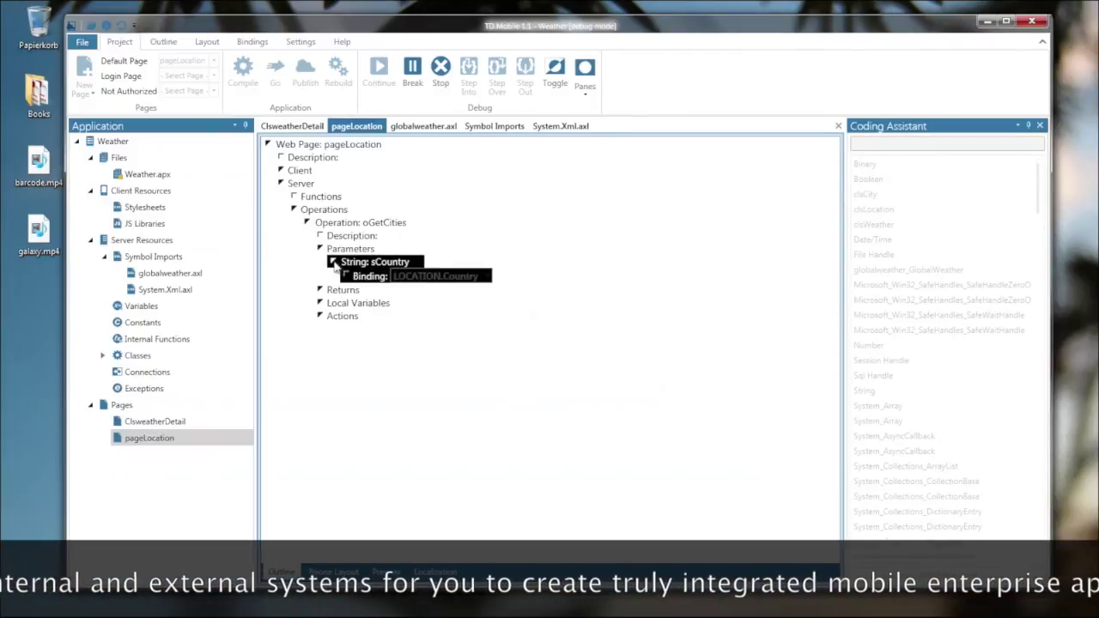
Stop debugging, then expand oGetCities' clsCity return and Actions to inspect the first Set statement.
left_click(440, 69)
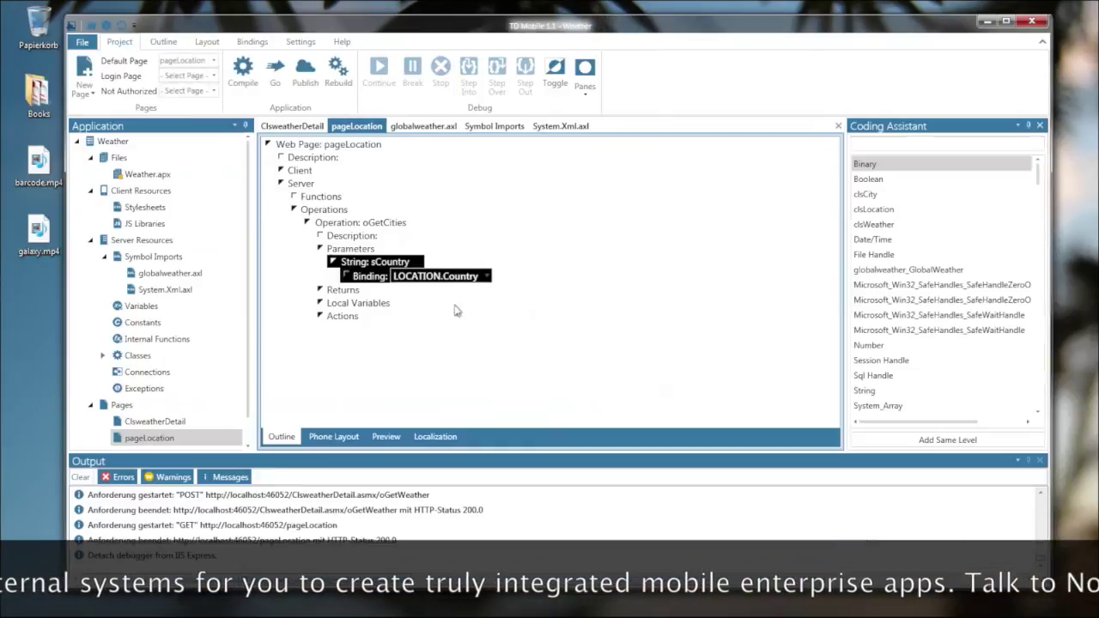
left_click(320, 291)
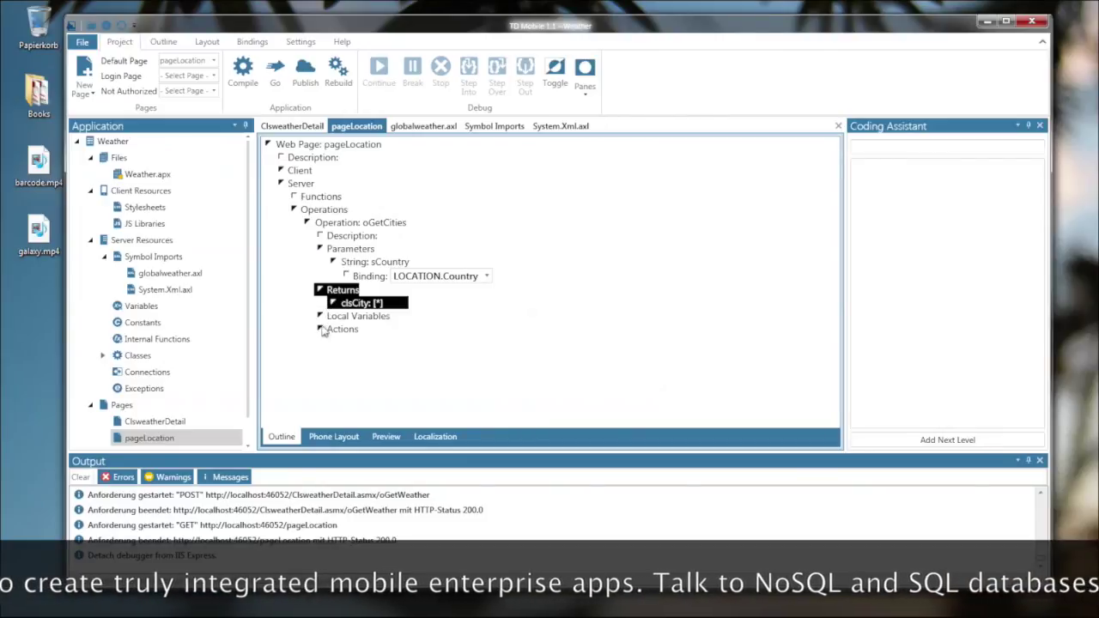
left_click(322, 331)
left_click(319, 330)
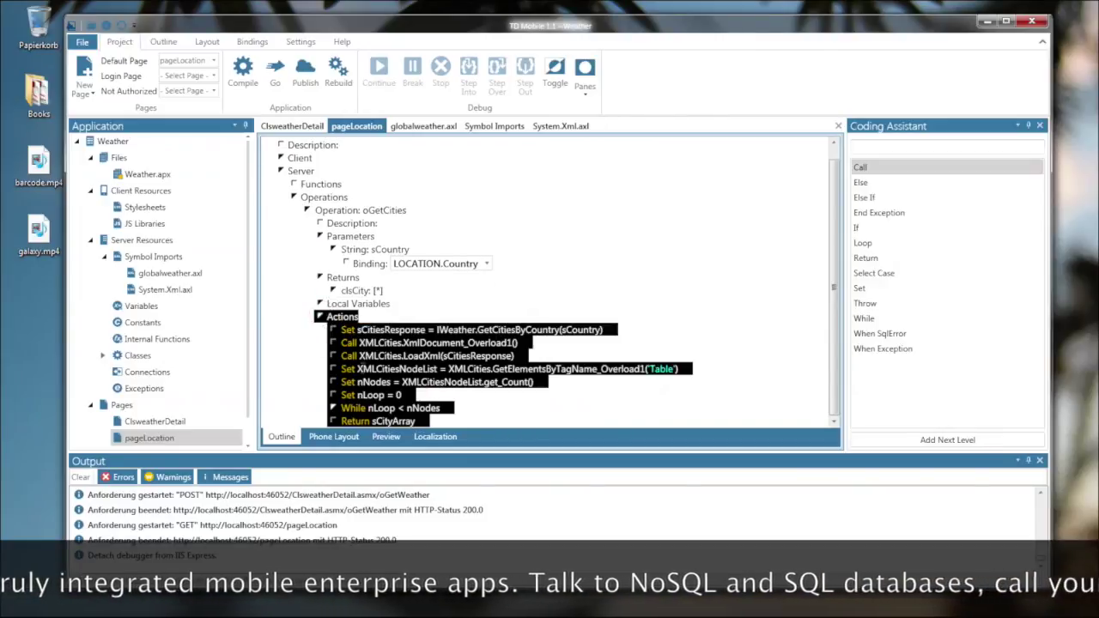
left_click(332, 331)
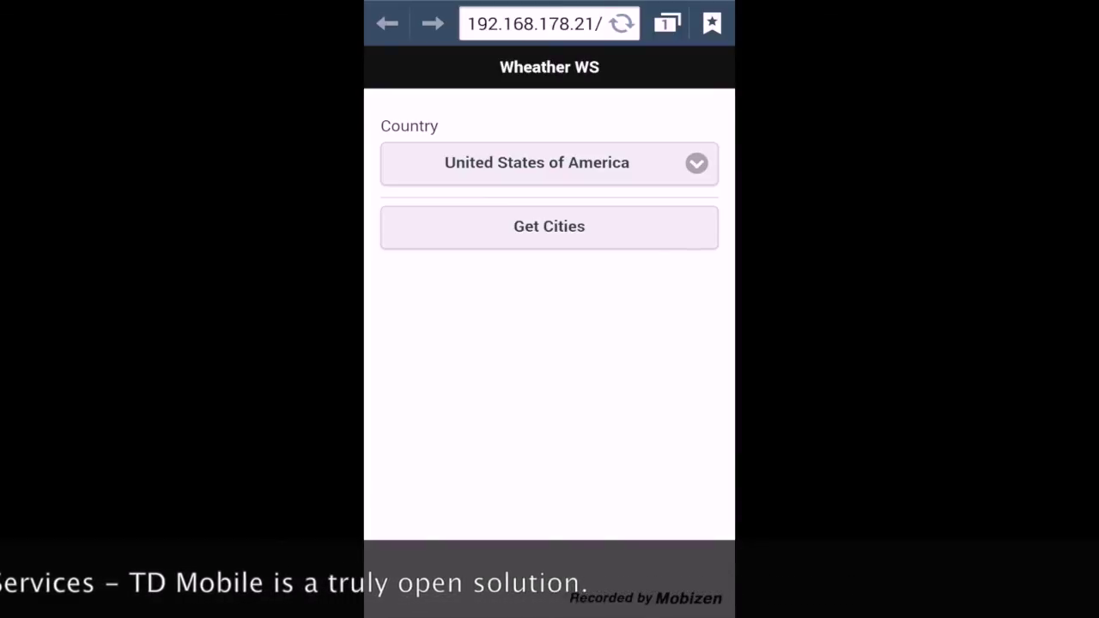
Select Mexico, fetch its cities, and open the weather for Ciudad Juarez International.
left_click(537, 163)
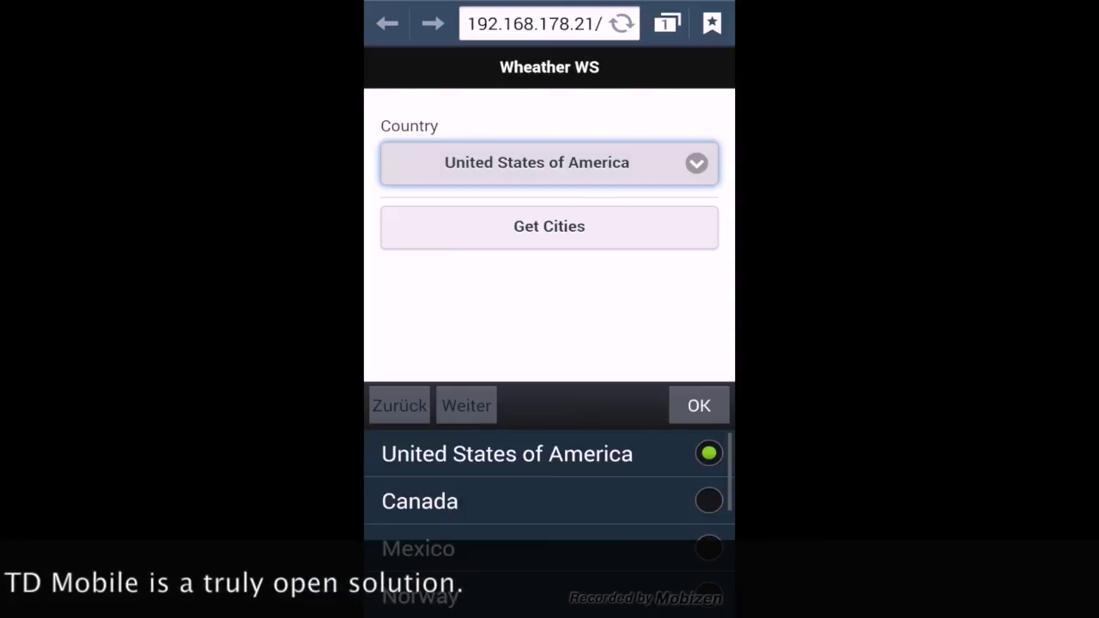
left_click(418, 548)
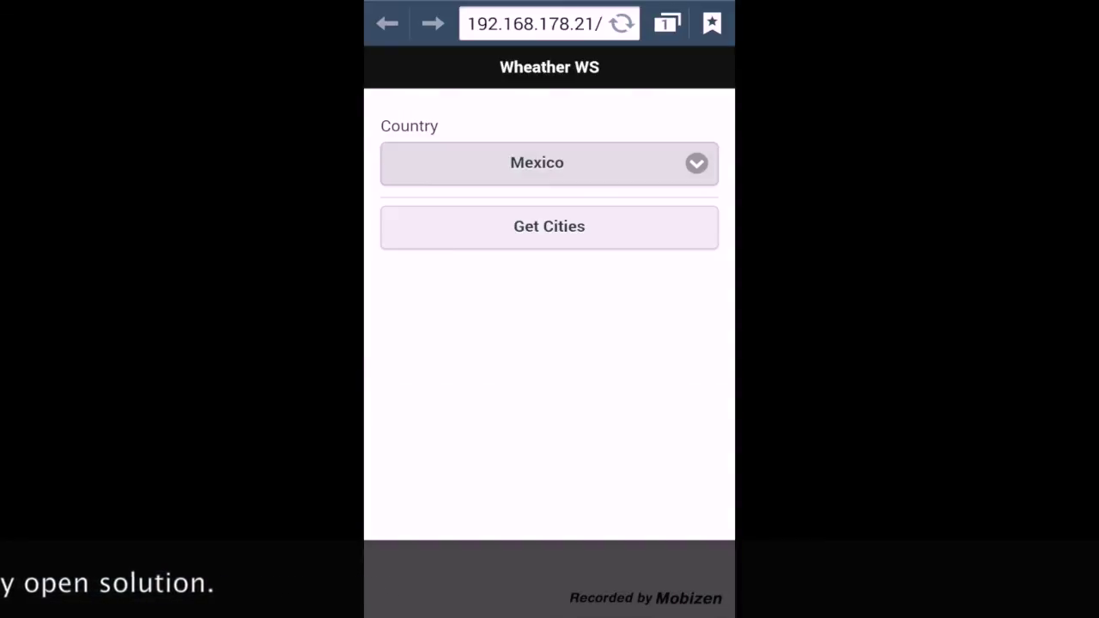
left_click(549, 227)
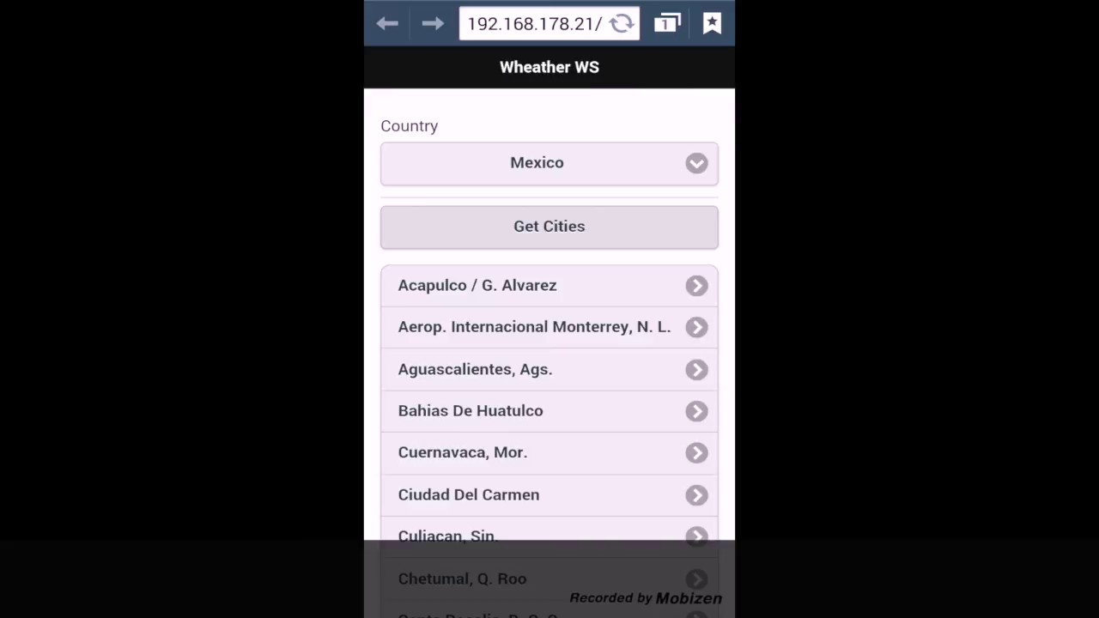
scroll(549, 351, "down", 4)
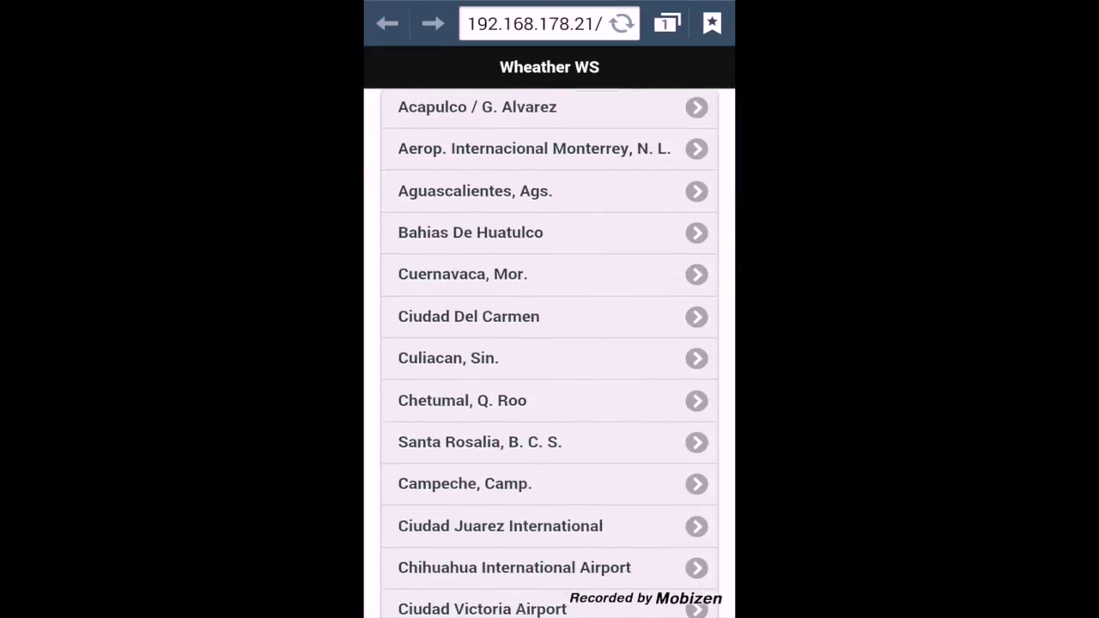
left_click(501, 525)
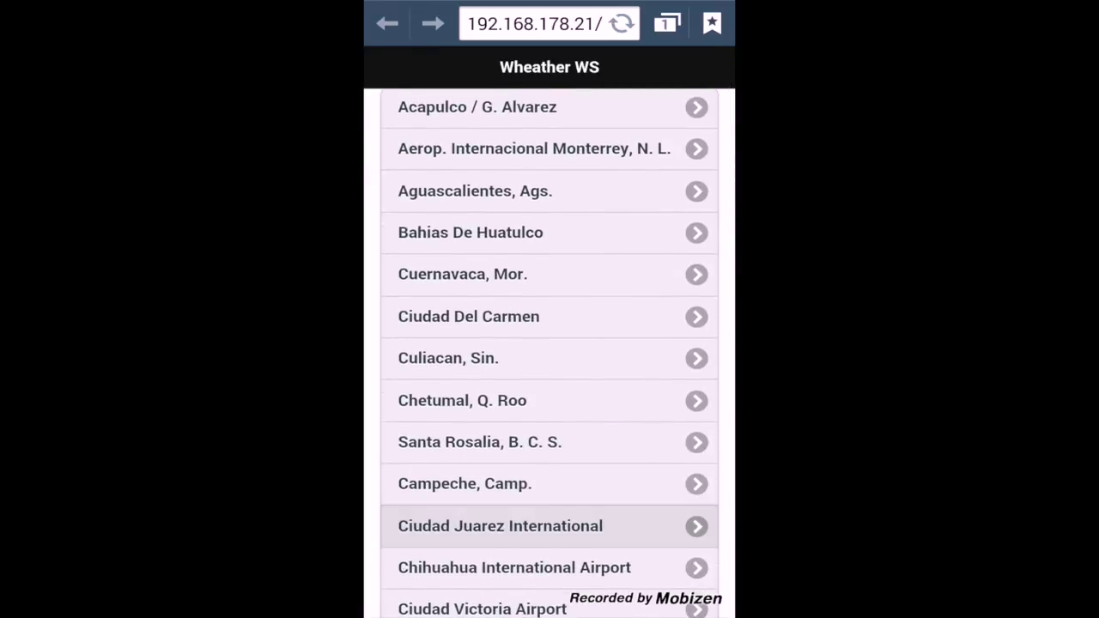